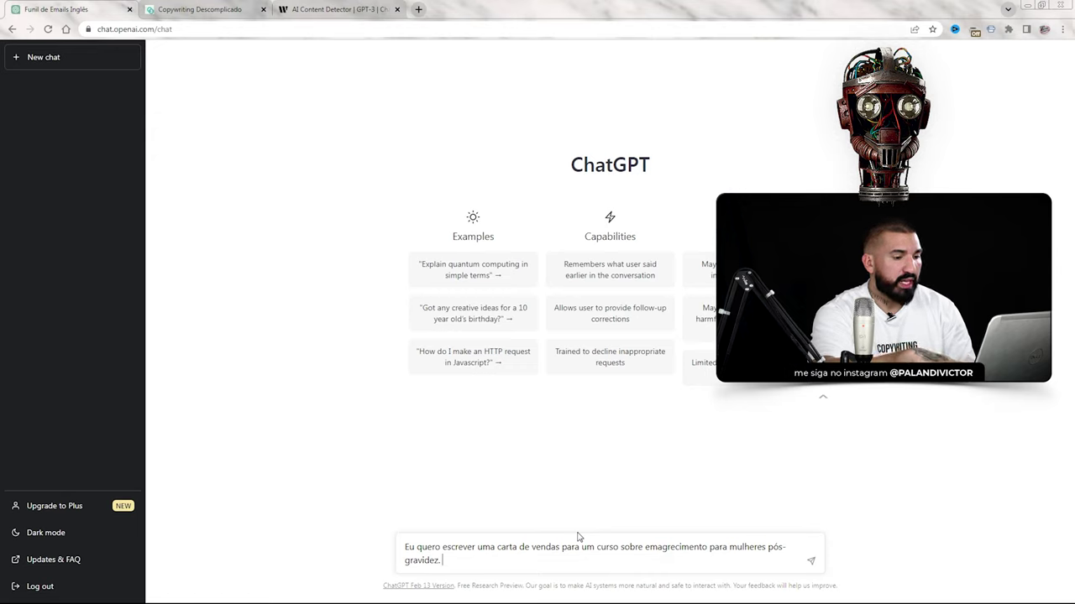
Complete the prompt with "Pode me dar mais detalhes sobre esse público?" and submit it.
{"action": "type", "text": "mais detalhes sobre esse público?"}
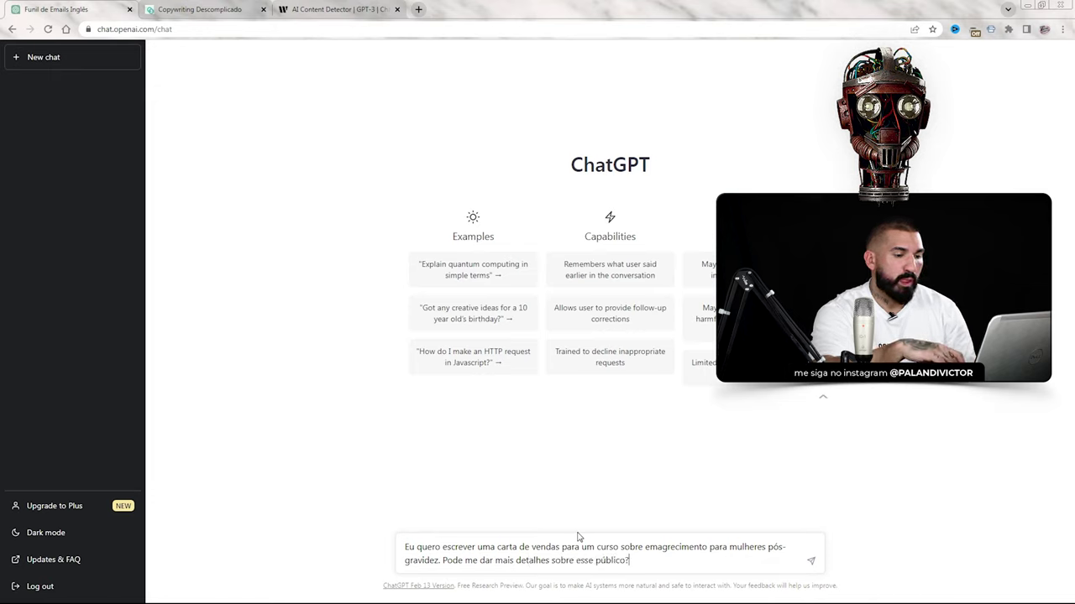
{"action": "key", "text": "Return"}
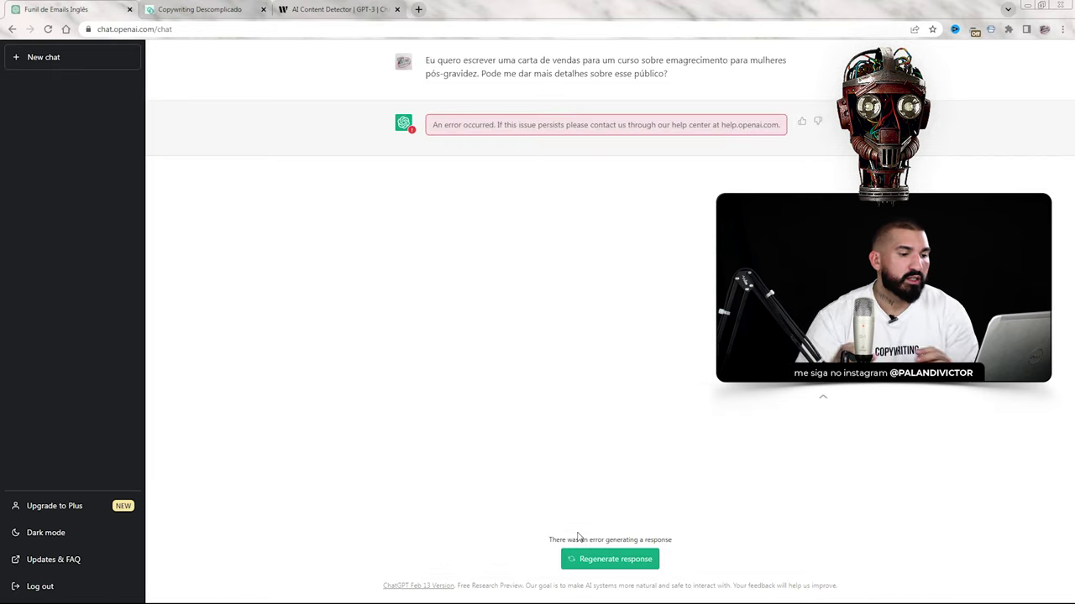
Copy the question about the post-pregnancy audience, reload the chat page and submit the question again in a new chat.
{"action": "left_click_drag", "start_coordinate": [695, 83], "coordinate": [428, 61]}
{"action": "key", "text": "ctrl+c"}
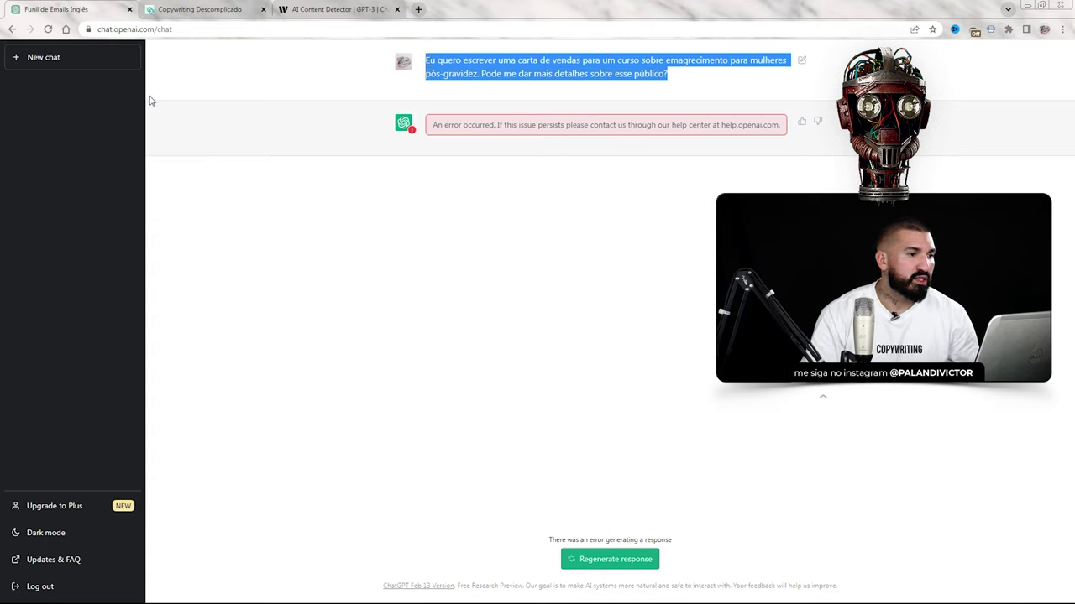
{"action": "left_click", "coordinate": [73, 59]}
{"action": "key", "text": "ctrl+v"}
{"action": "key", "text": "Return"}
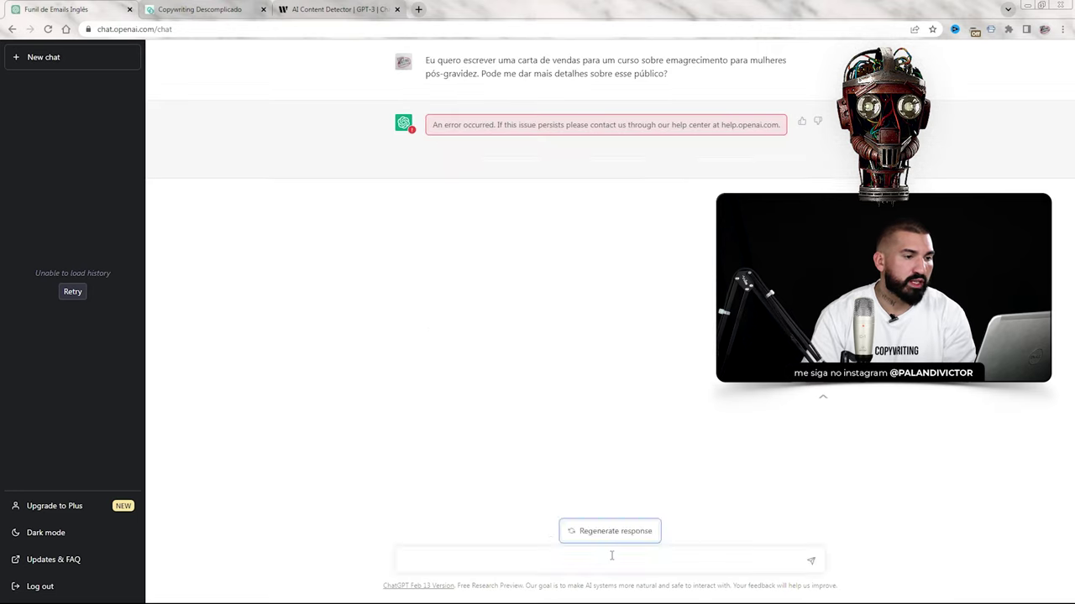
{"action": "key", "text": "F5"}
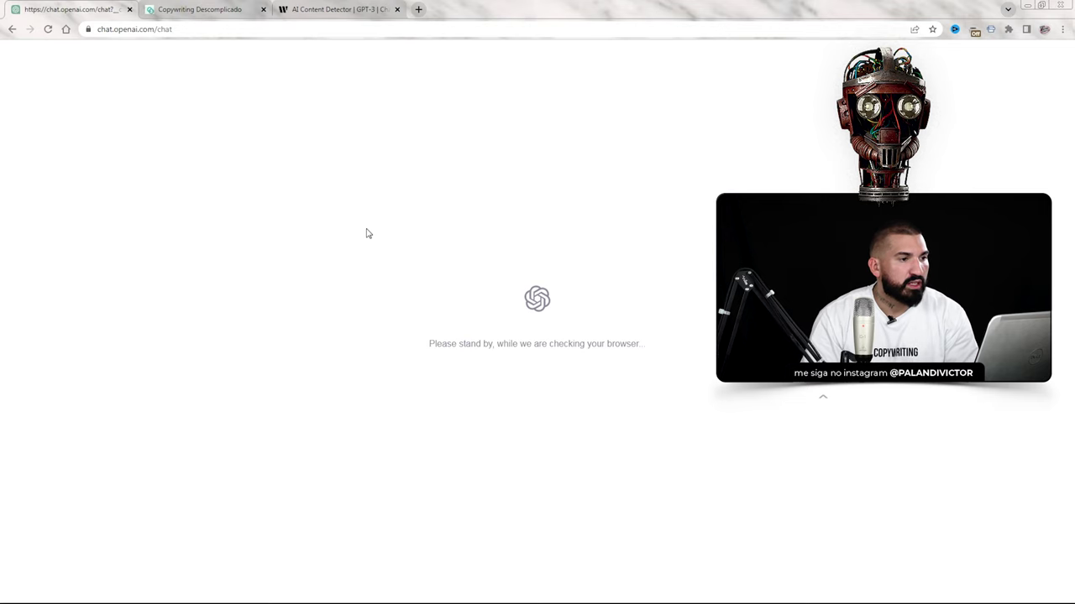
{"action": "key", "text": "ctrl+v"}
{"action": "key", "text": "Return"}
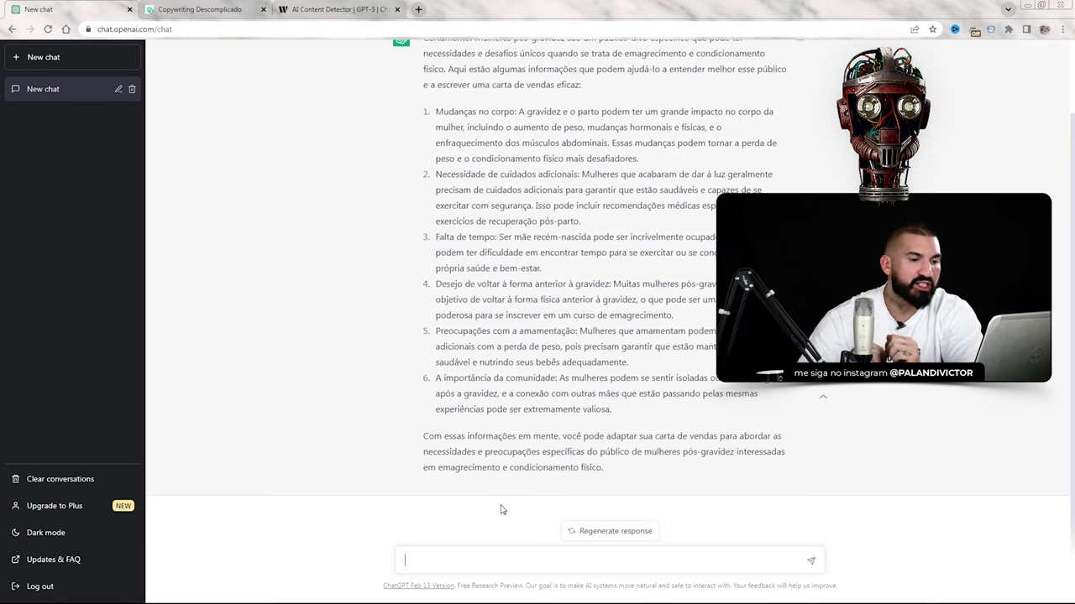
Submit the prompt "Com base nesse público, desenvolva para mim uma carta de vendas promovendo o meu curso de emagrecimento para mulheres pós-gravidez".
{"action": "scroll", "coordinate": [561, 271], "scroll_direction": "up", "scroll_amount": 1}
{"action": "scroll", "coordinate": [562, 270], "scroll_direction": "down", "scroll_amount": 1}
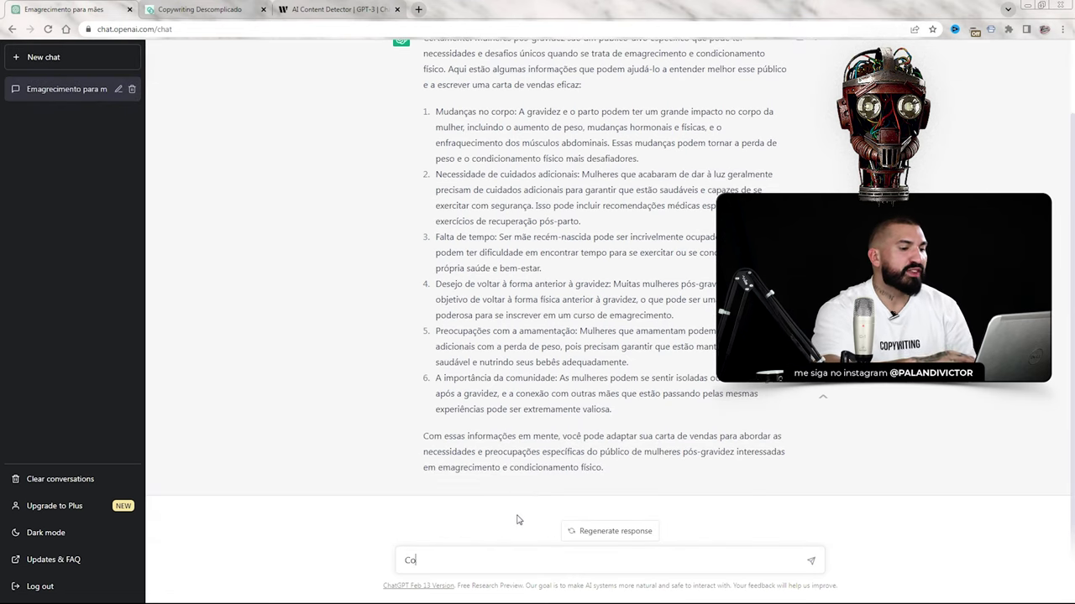
{"action": "type", "text": "nesse público, desenvolva para mim uma carta de vendas v"}
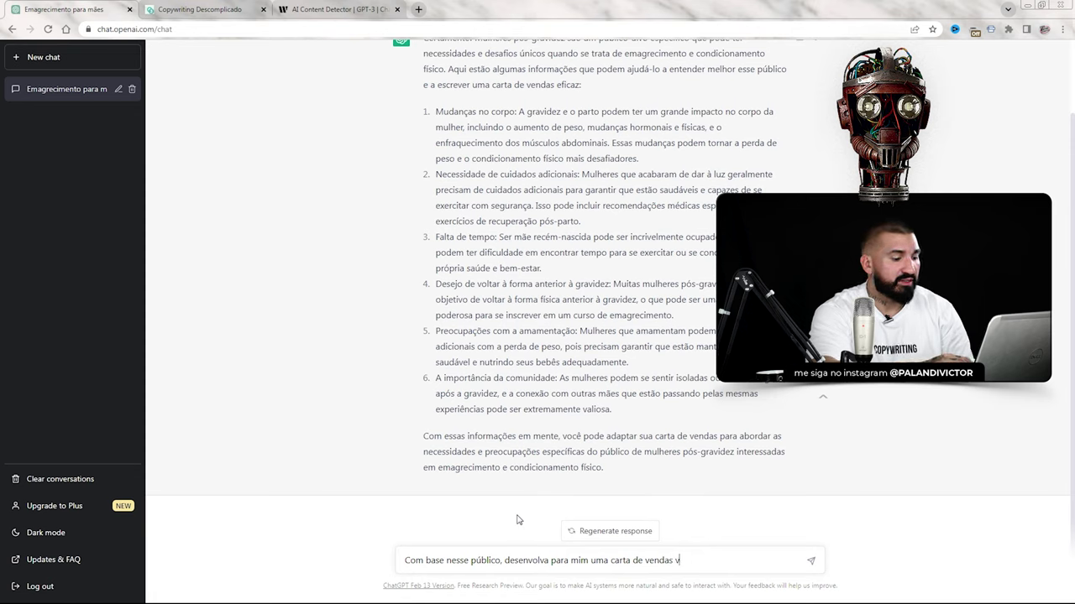
{"action": "type", "text": "promovendo o meu curso d"}
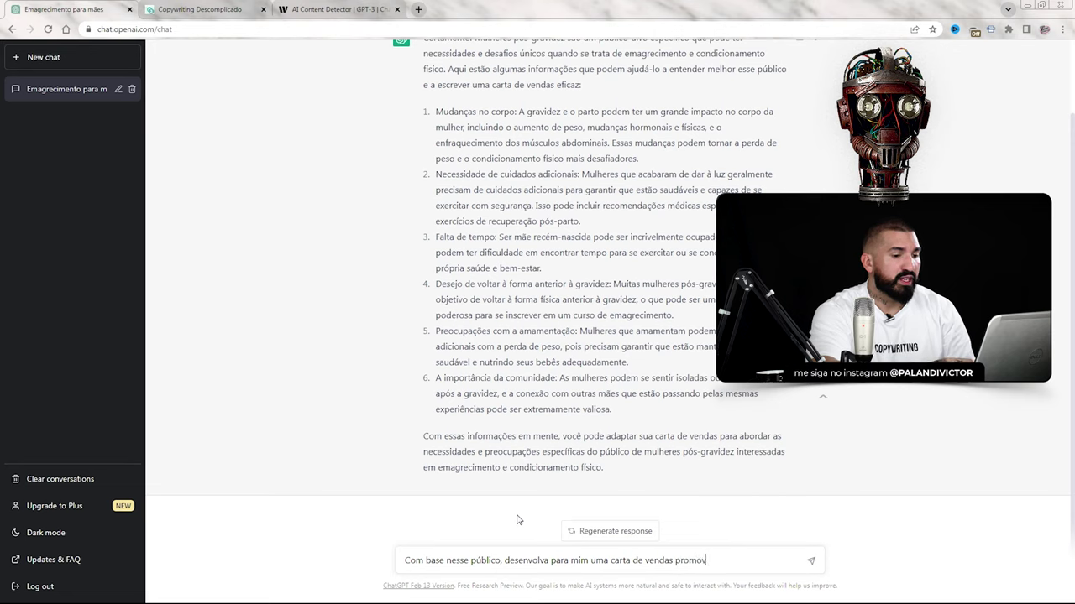
{"action": "type", "text": "e em"}
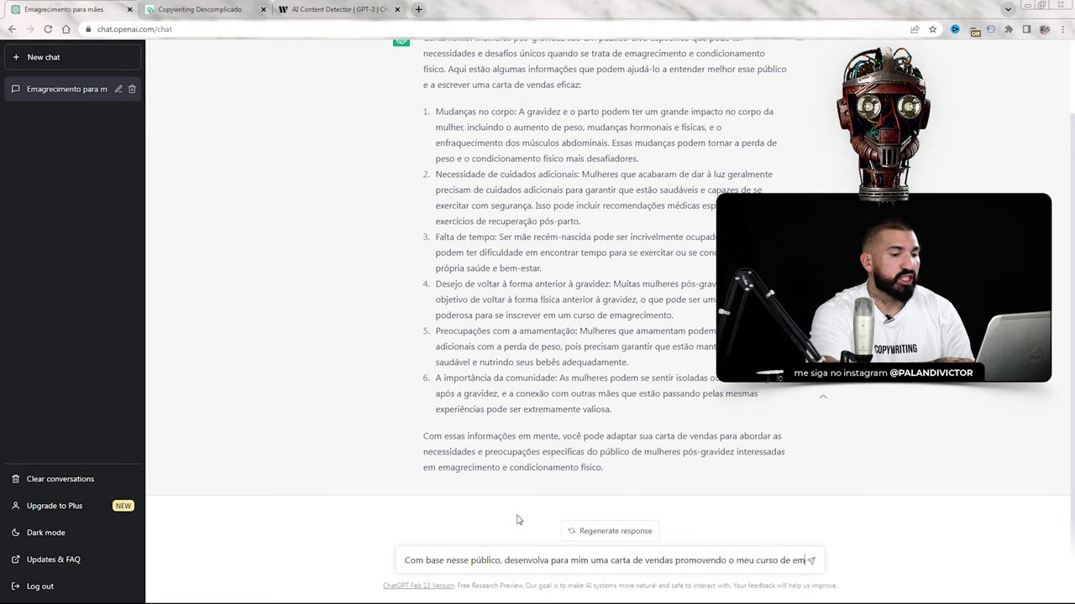
{"action": "type", "text": "agrecimento para"}
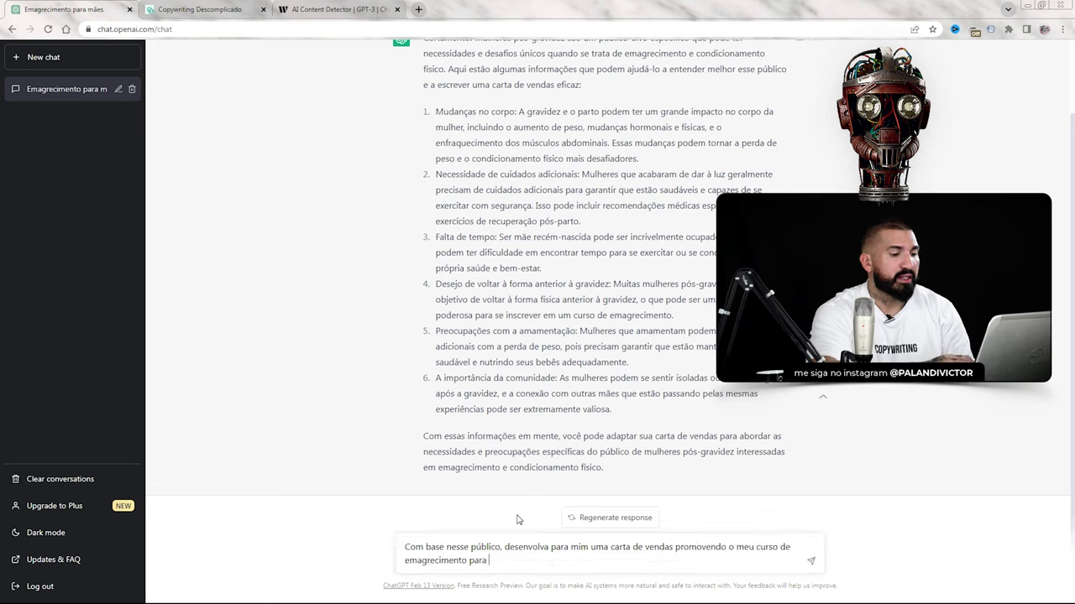
{"action": "type", "text": " mulheres"}
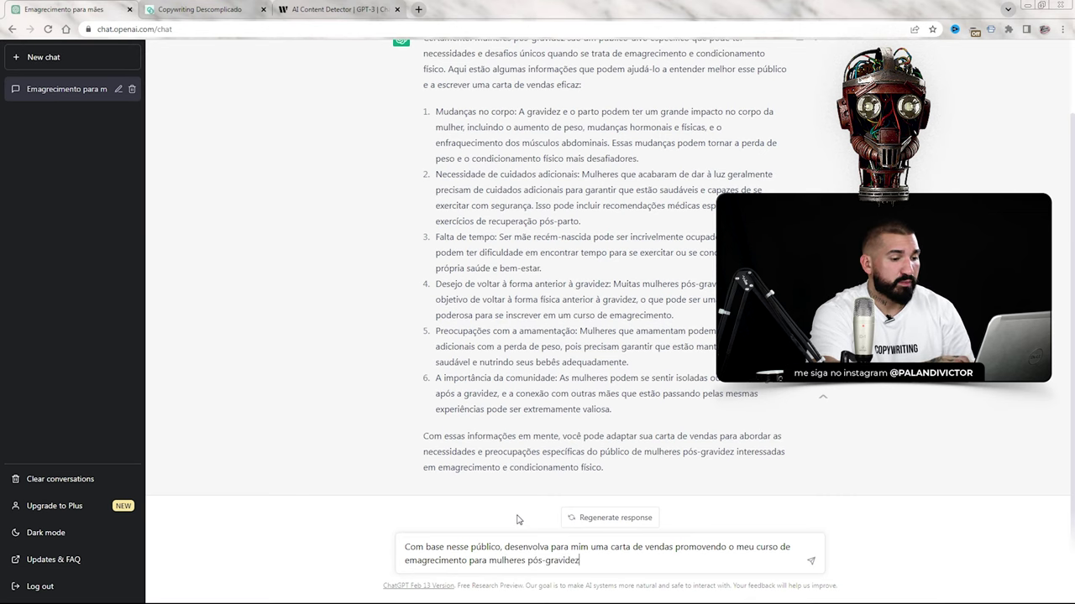
{"action": "type", "text": " pós-gravidez"}
{"action": "key", "text": "Return"}
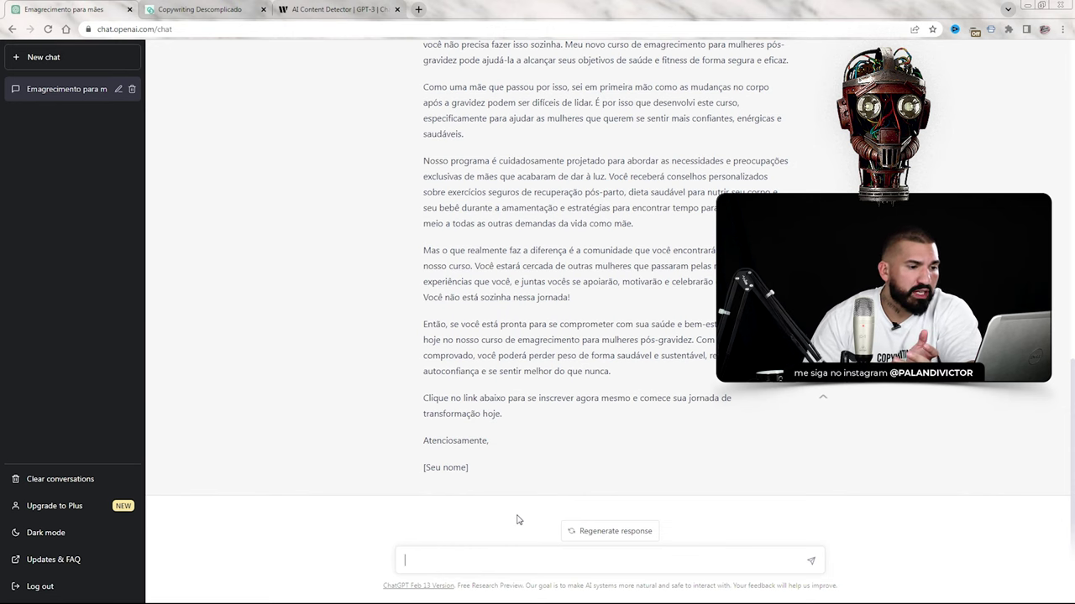
Read through the generated sales letter from its greeting to its sign-off.
{"action": "scroll", "coordinate": [518, 520], "scroll_direction": "up", "scroll_amount": 2}
{"action": "scroll", "coordinate": [495, 190], "scroll_direction": "down", "scroll_amount": 1}
{"action": "scroll", "coordinate": [496, 189], "scroll_direction": "up", "scroll_amount": 1}
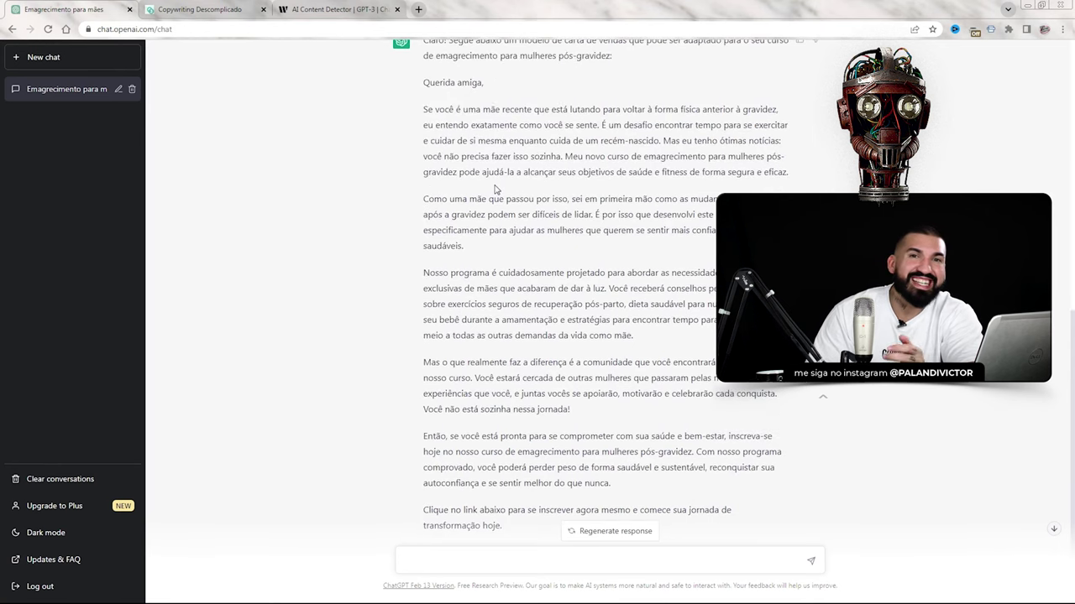
{"action": "scroll", "coordinate": [482, 125], "scroll_direction": "down", "scroll_amount": 1}
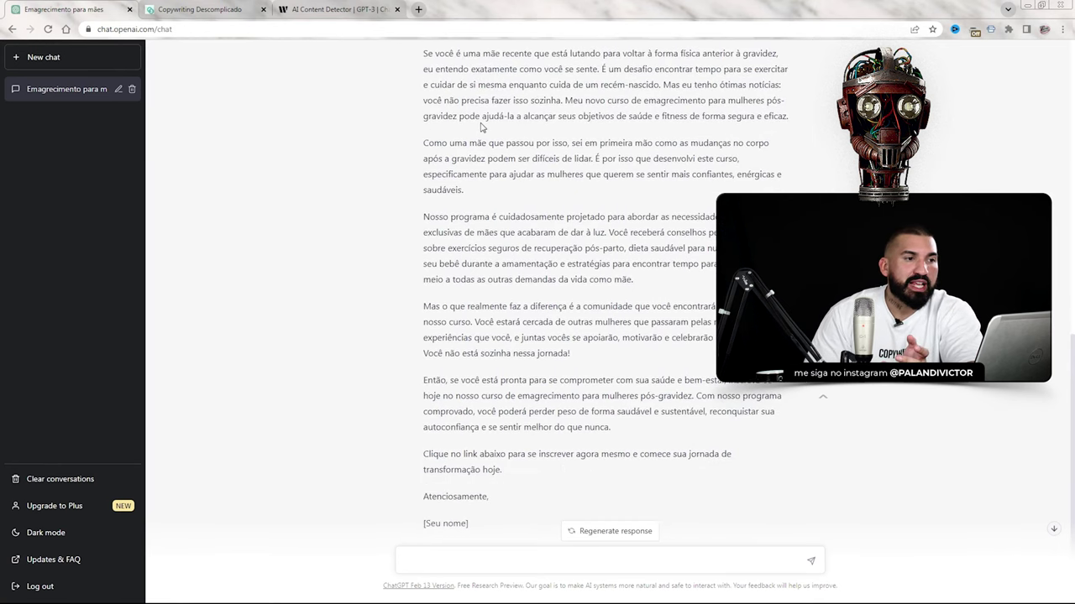
{"action": "scroll", "coordinate": [409, 179], "scroll_direction": "up", "scroll_amount": 1}
{"action": "scroll", "coordinate": [424, 175], "scroll_direction": "down", "scroll_amount": 1}
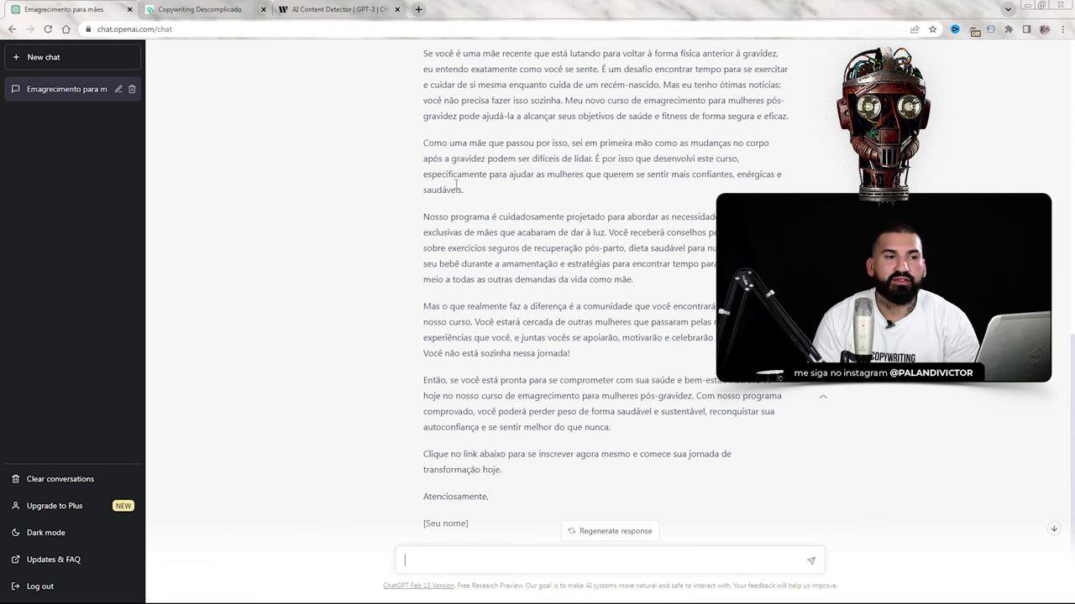
{"action": "scroll", "coordinate": [427, 139], "scroll_direction": "up", "scroll_amount": 2}
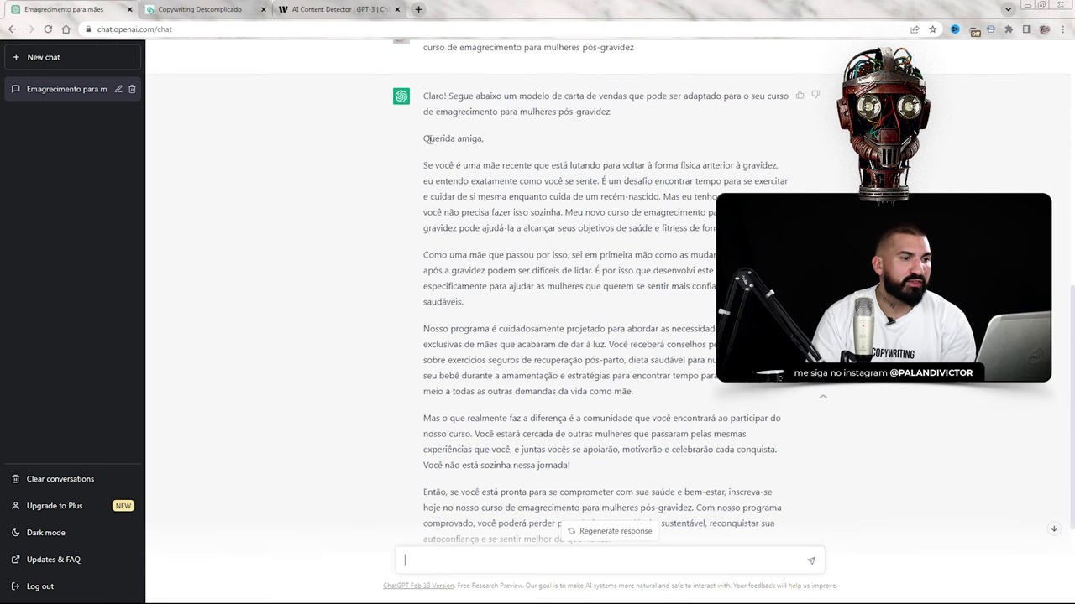
{"action": "scroll", "coordinate": [546, 382], "scroll_direction": "down", "scroll_amount": 2}
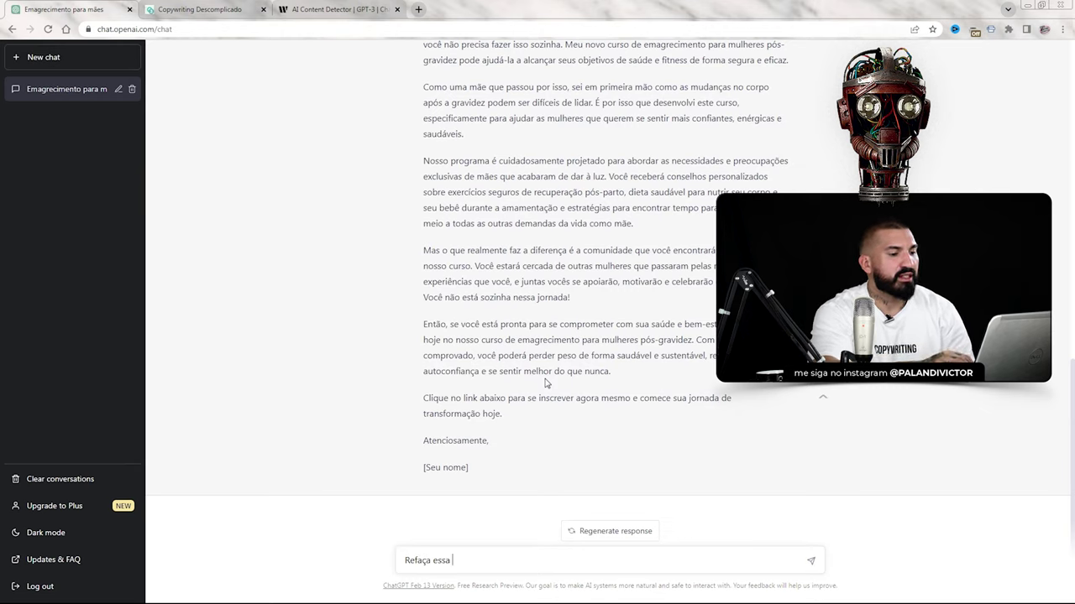
Submit the prompt "Refaça essa carta de vendas acima aplicando técnicas e estratégias de copywriting, como storytelling, gatilhos mentais entre outros".
{"action": "type", "text": "endas acima aplicando técnicas e e"}
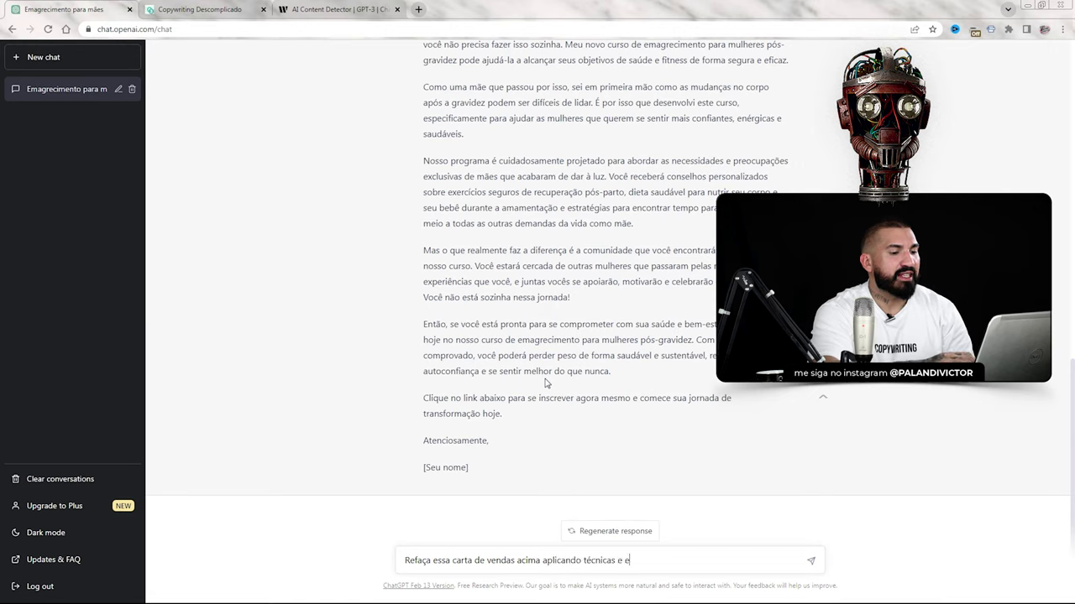
{"action": "type", "text": "stratégias de co"}
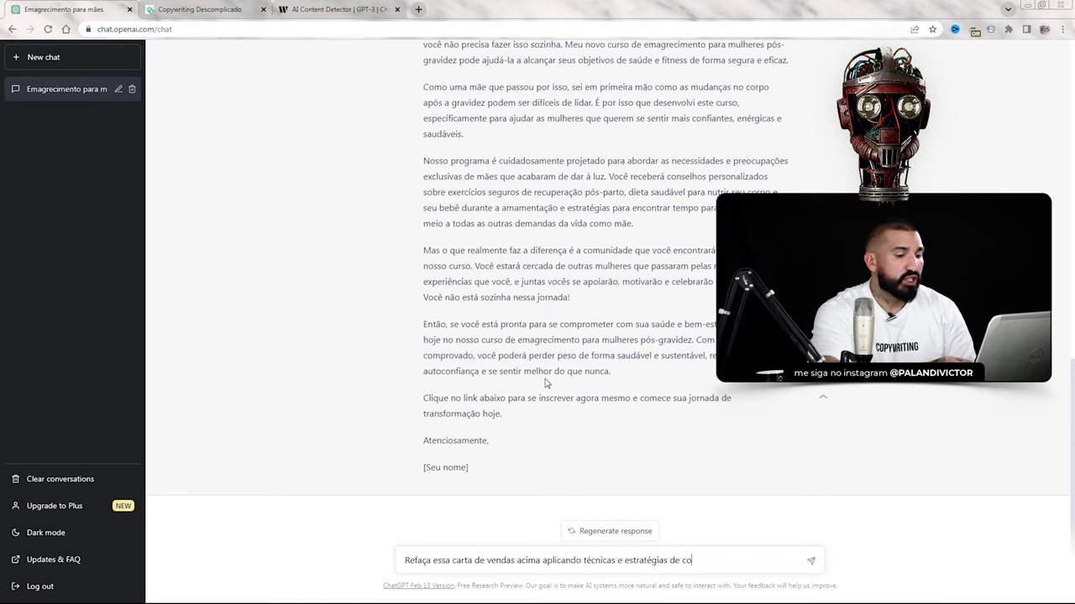
{"action": "type", "text": "pywriting, como stor"}
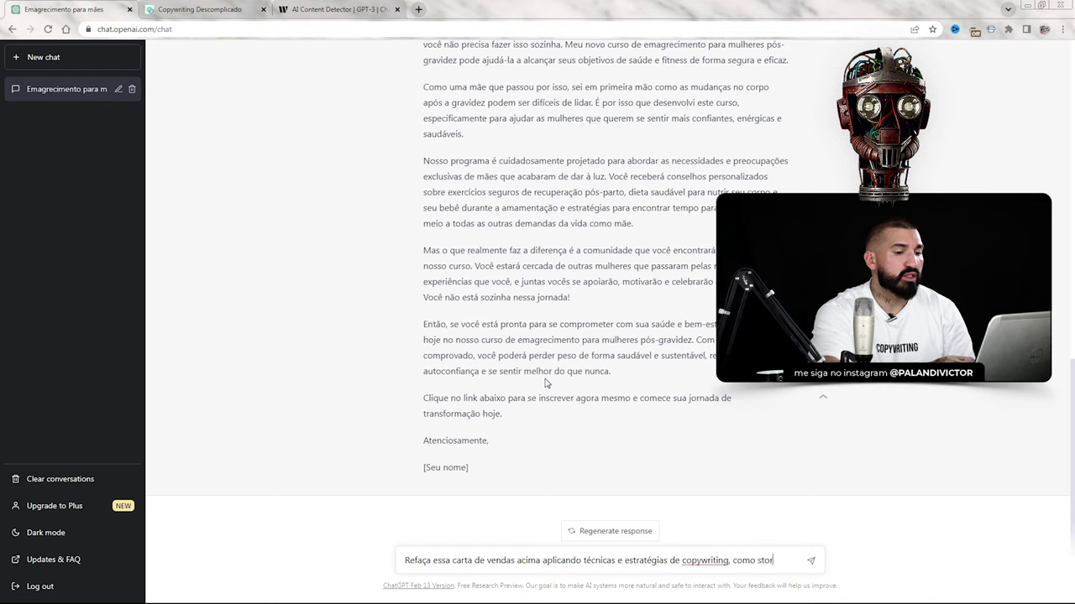
{"action": "type", "text": "ytelling "}
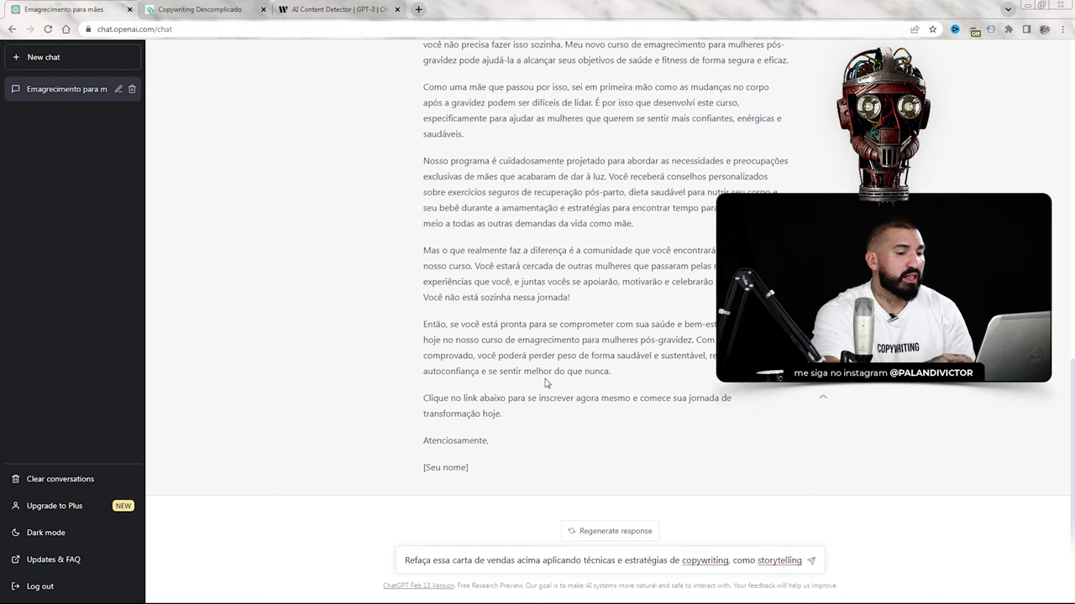
{"action": "type", "text": ", gatilhos mentais entre outros"}
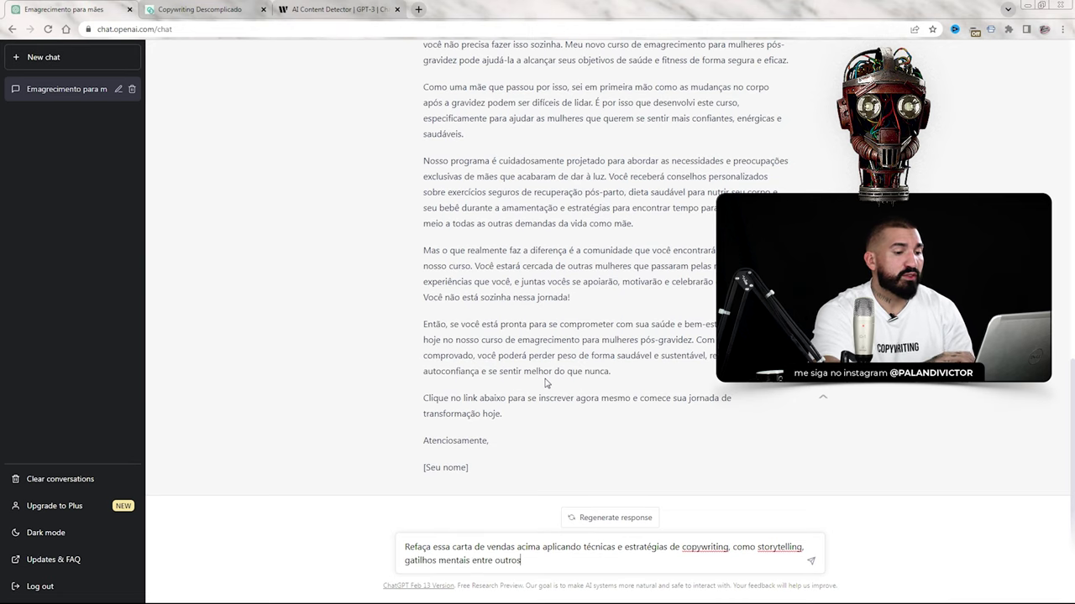
{"action": "key", "text": "Return"}
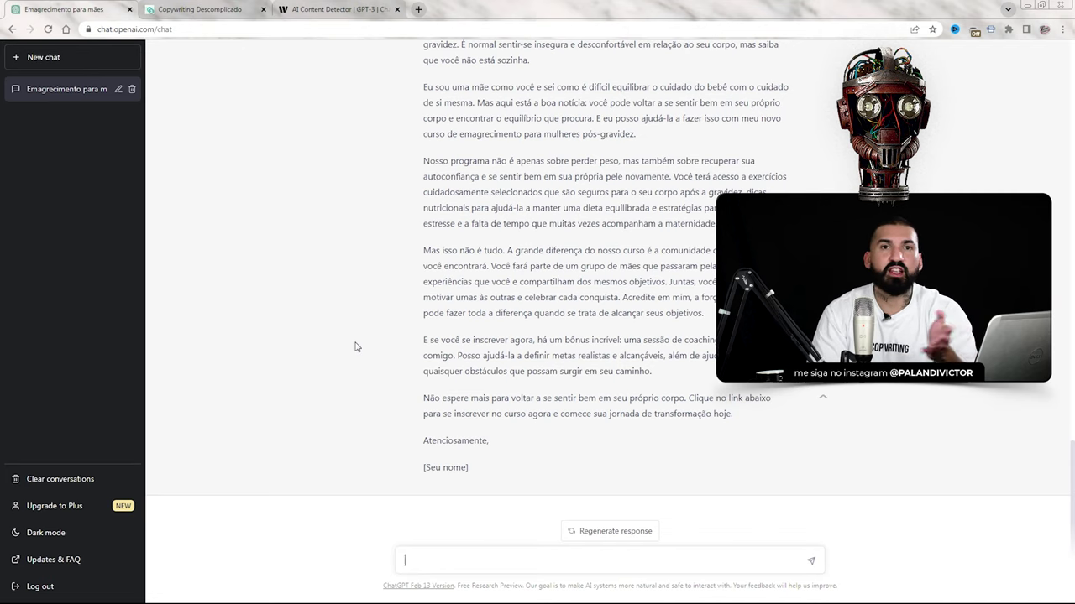
Submit the question "Quais argumentos de vendas não podem faltar para eu promover o meu curso de emagrecimento para mulheres pós-gravidez?".
{"action": "scroll", "coordinate": [600, 352], "scroll_direction": "up", "scroll_amount": 3}
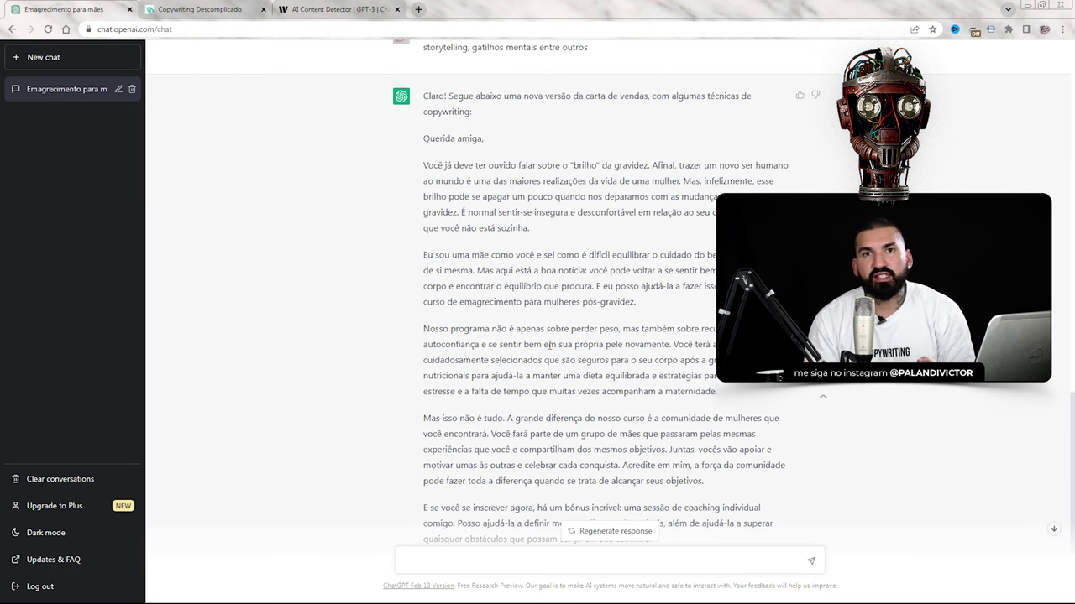
{"action": "scroll", "coordinate": [378, 291], "scroll_direction": "down", "scroll_amount": 2}
{"action": "type", "text": "Q"}
{"action": "type", "text": "ua"}
{"action": "type", "text": "is argumentos de vendas n~ qu"}
{"action": "key", "text": "BackSpace"}
{"action": "key", "text": "BackSpace"}
{"action": "key", "text": "BackSpace"}
{"action": "type", "text": "qu"}
{"action": "key", "text": "BackSpace"}
{"action": "key", "text": "BackSpace"}
{"action": "key", "text": "BackSpace"}
{"action": "type", "text": "ão p"}
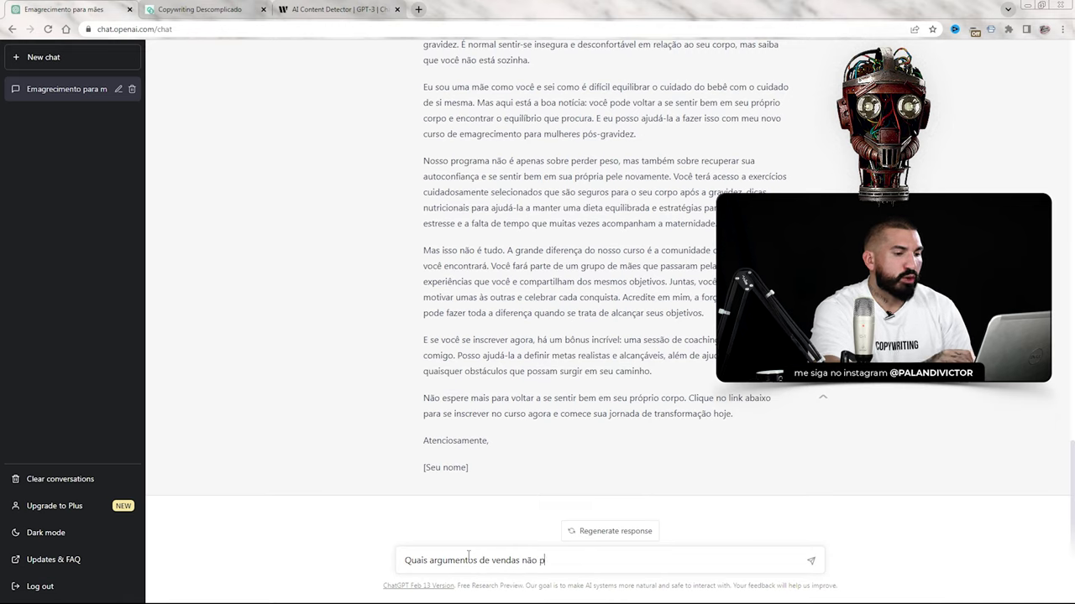
{"action": "type", "text": "odem faltar para "}
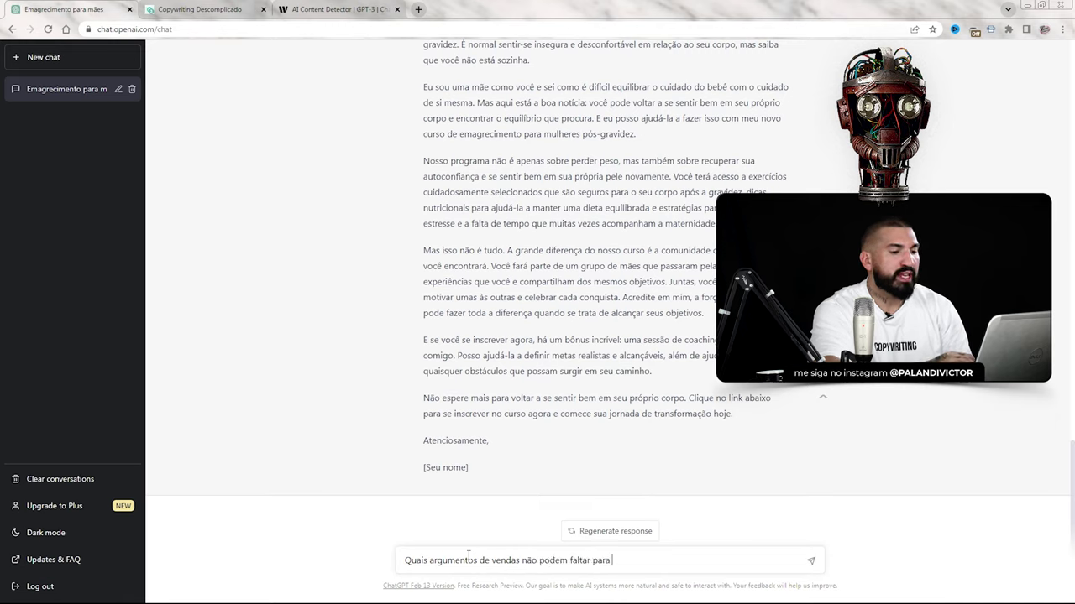
{"action": "type", "text": "eu promover o meu c"}
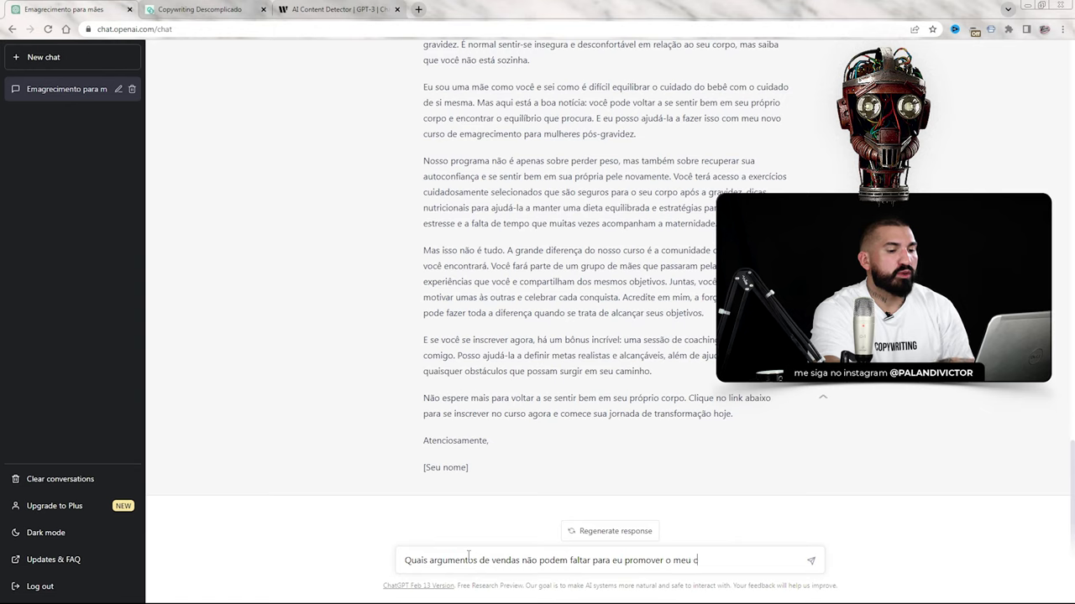
{"action": "type", "text": "urso de emagrecime"}
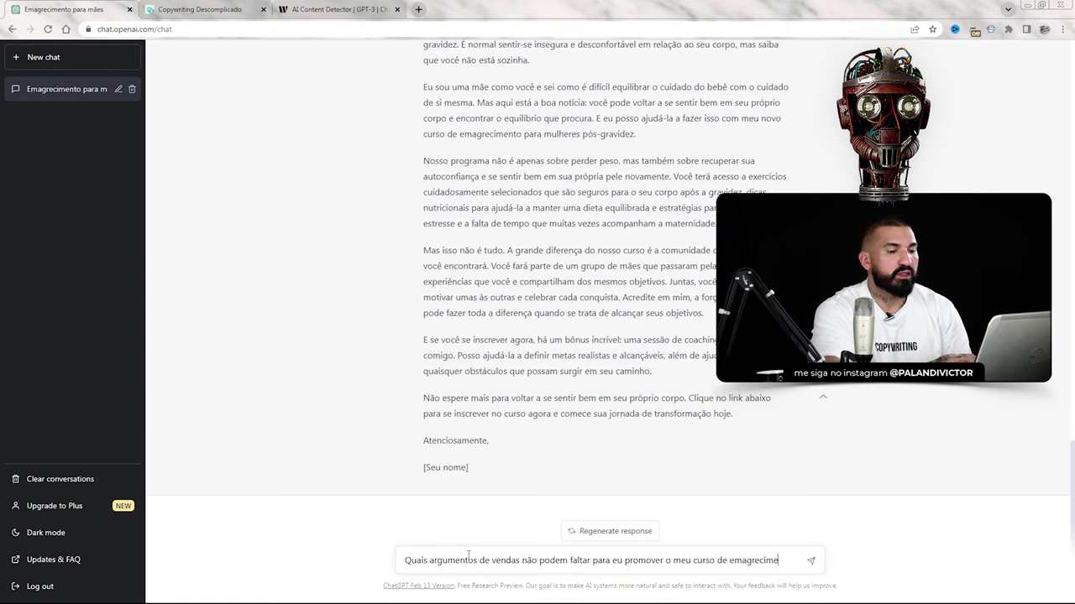
{"action": "type", "text": "nto para mulheres p"}
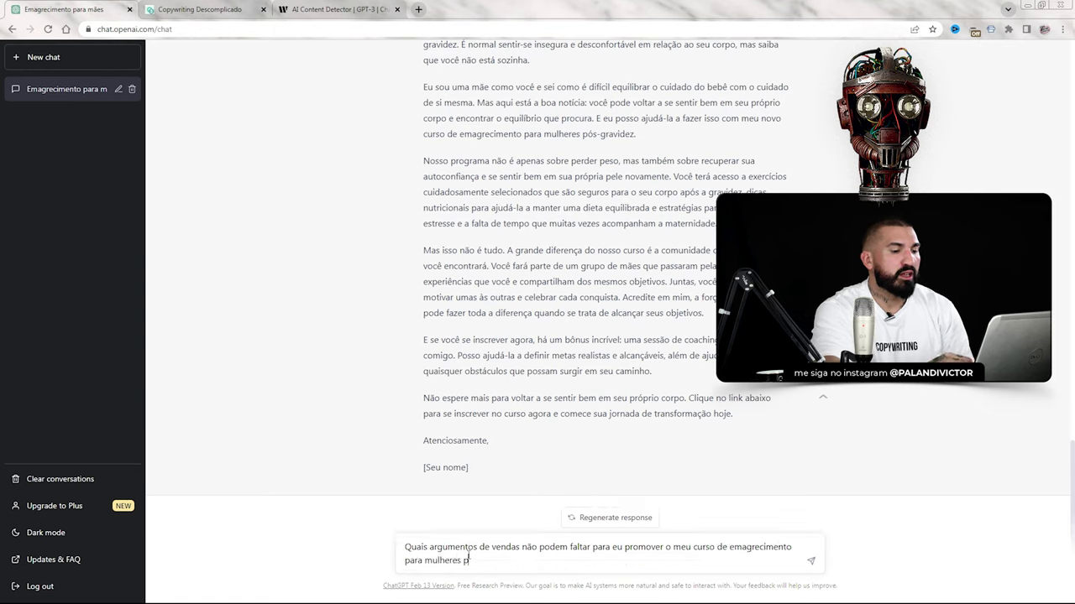
{"action": "type", "text": "ós-gravidez?"}
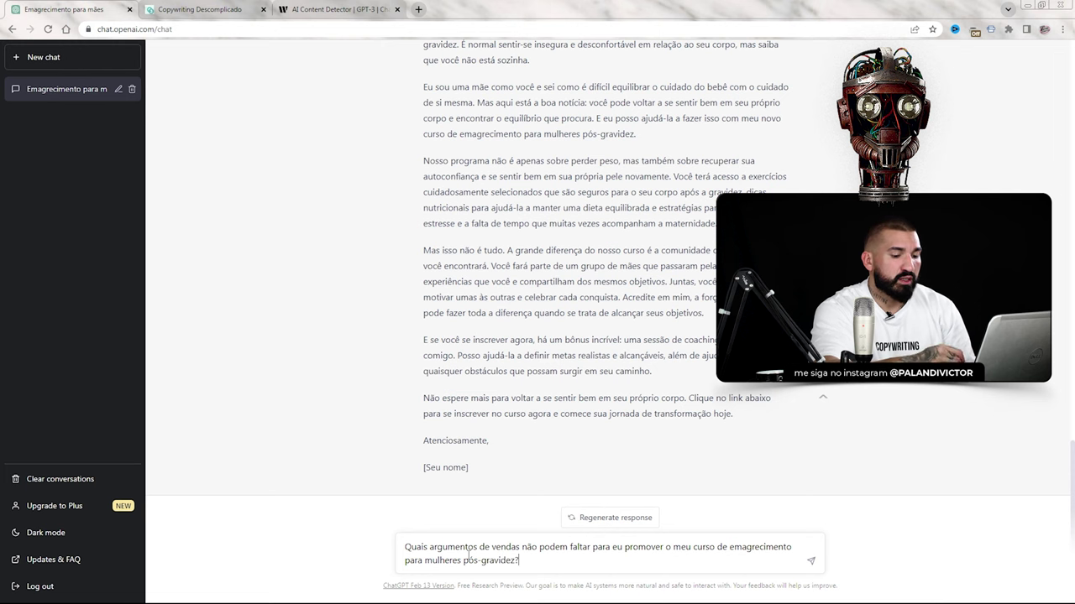
{"action": "key", "text": "Return"}
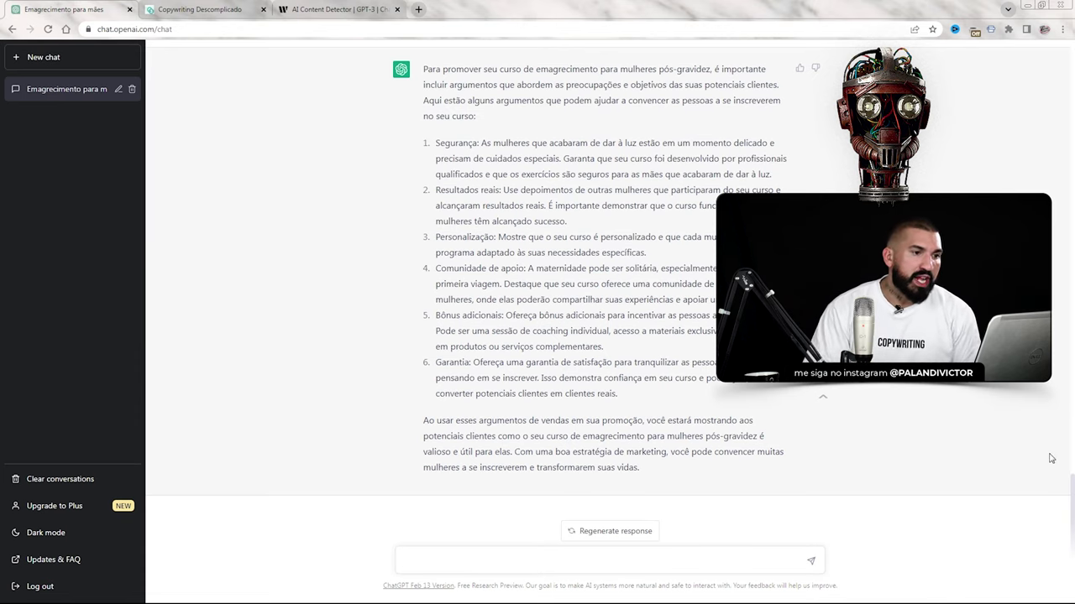
Submit the prompt "Beleza, Chat GPT. Agora eu quero que você me traga os maiores medos das mães pós-gravidez que querem emagrecer e não conseguem.".
{"action": "type", "text": "Beleza"}
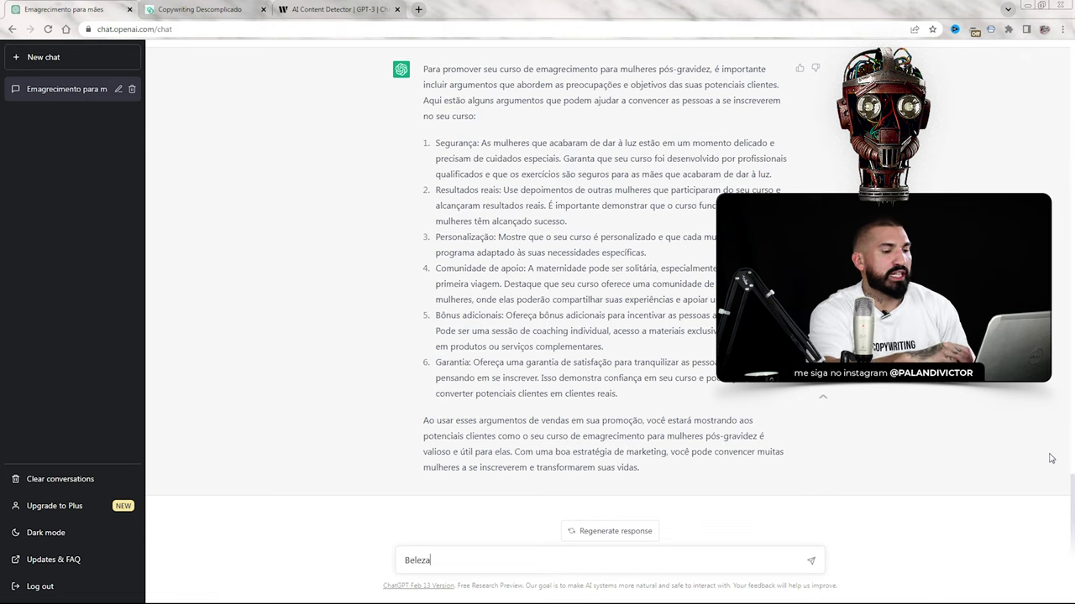
{"action": "type", "text": ", Chat GPT. Agora eu quer"}
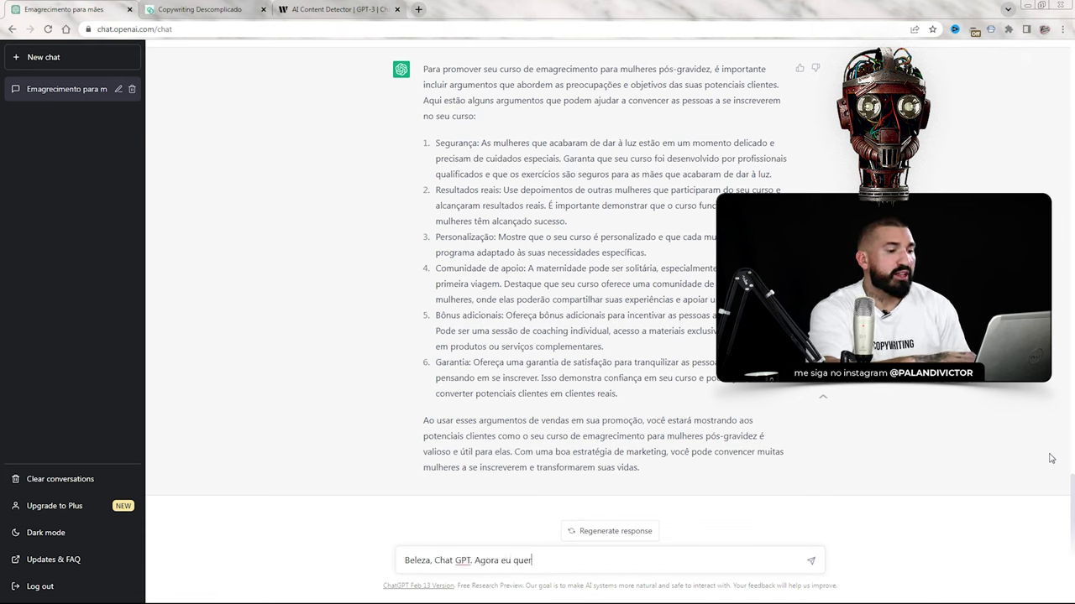
{"action": "type", "text": "o que você me trag"}
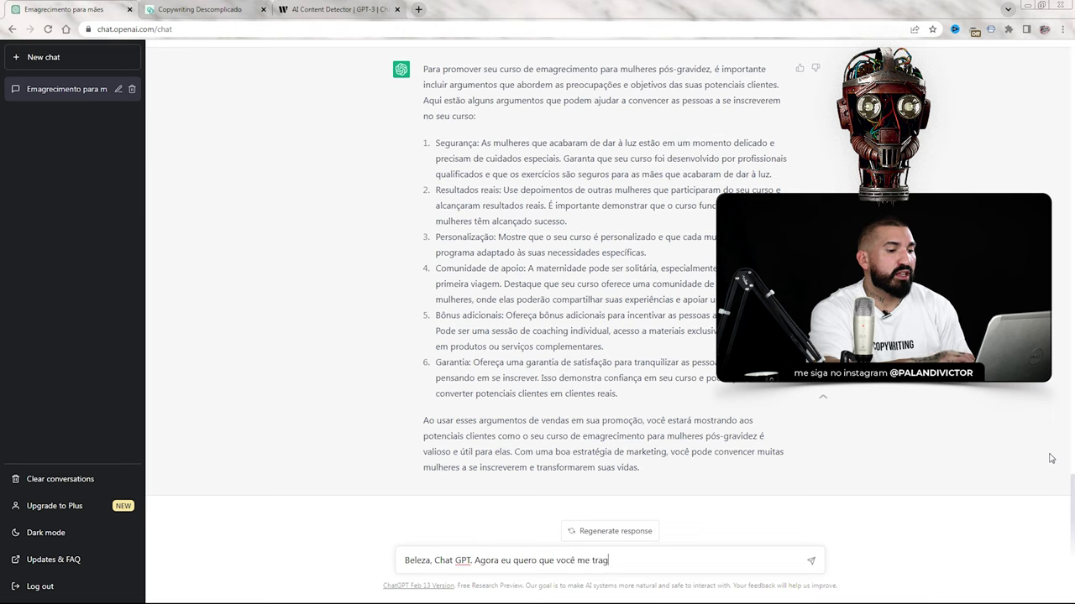
{"action": "type", "text": "a os maiores medos"}
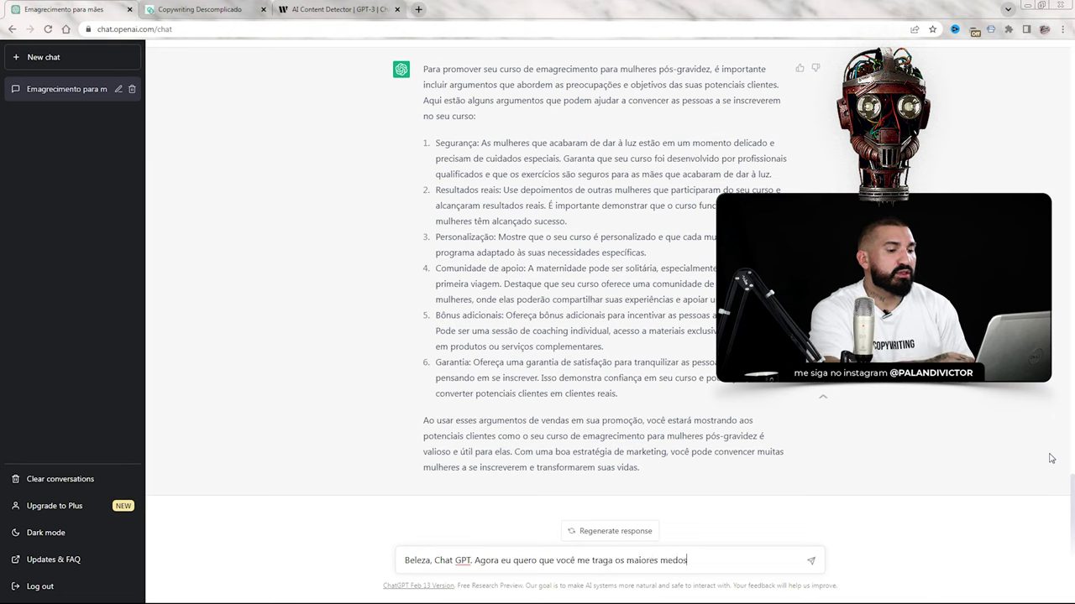
{"action": "type", "text": " das mães pós-g"}
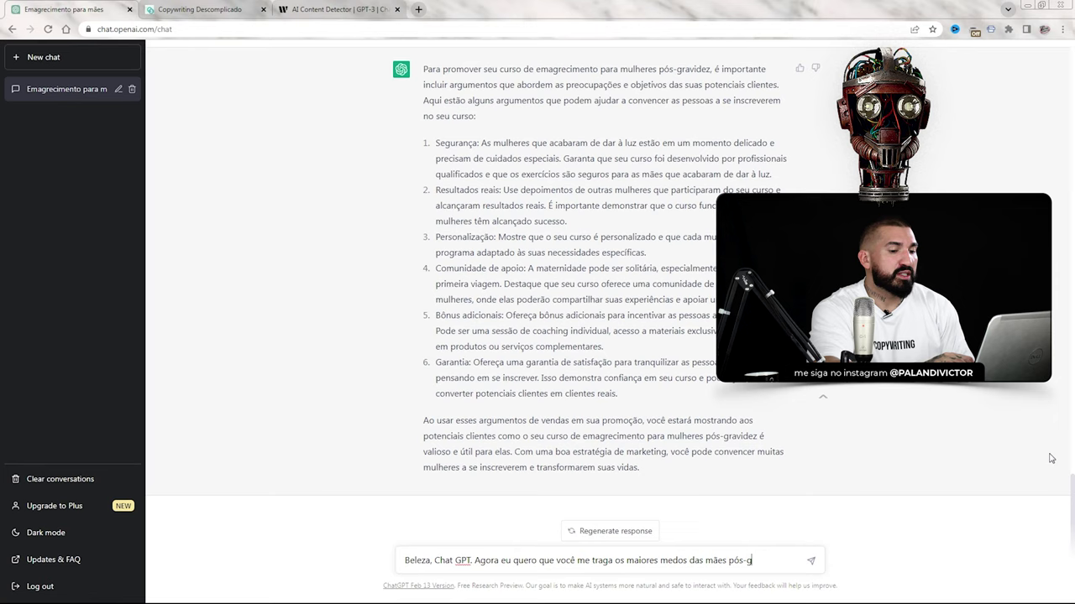
{"action": "type", "text": "ravidez que querem"}
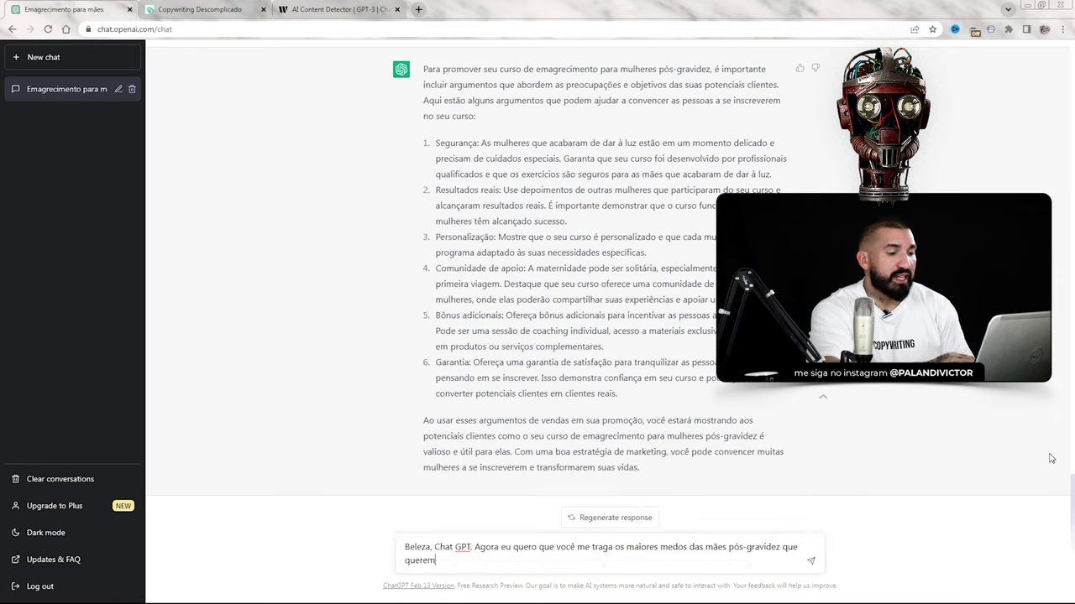
{"action": "type", "text": " emagrecer e não"}
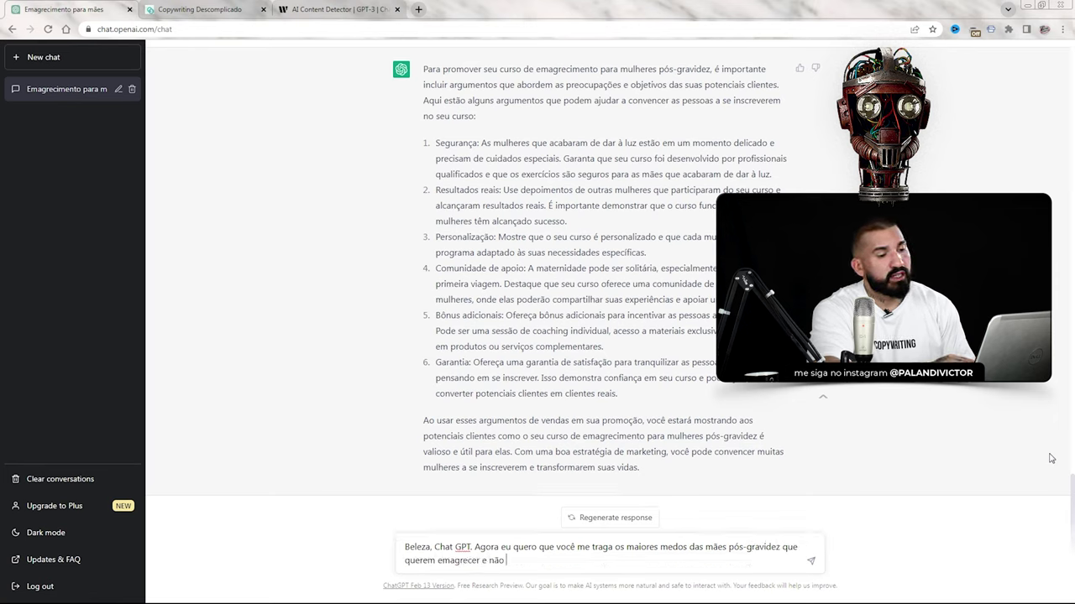
{"action": "type", "text": " conseguem"}
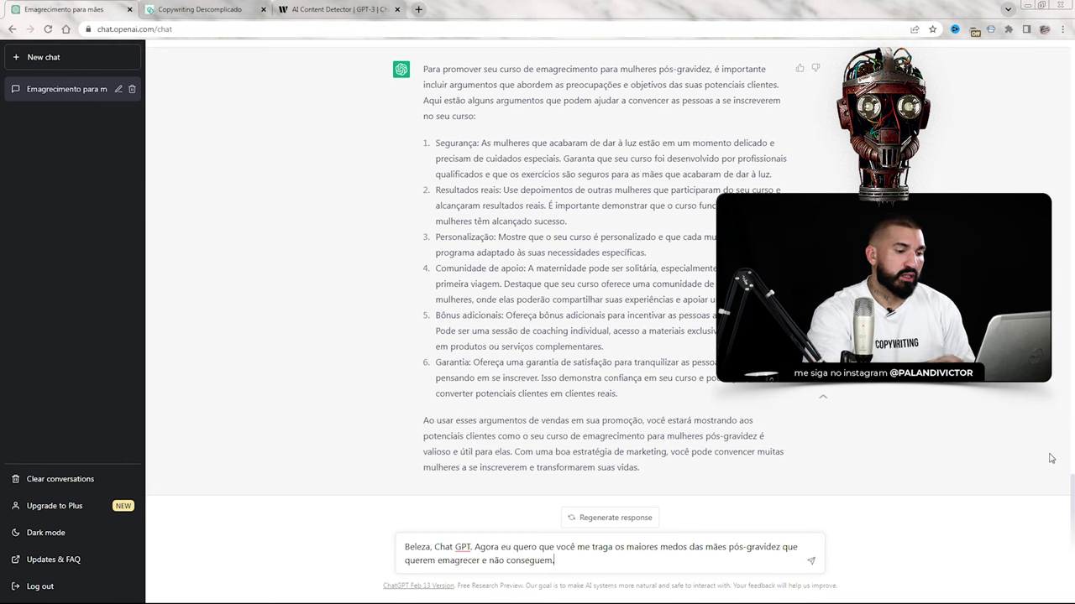
{"action": "type", "text": "."}
{"action": "key", "text": "Return"}
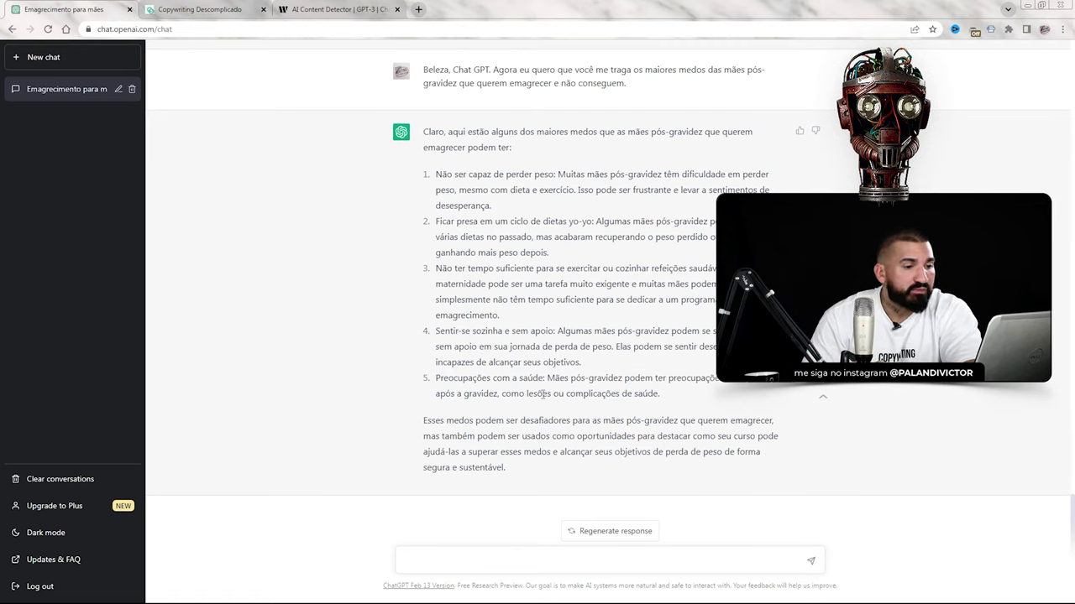
Submit the question "Ok. E quais os sonhos de uma mãe pós-gravidez?".
{"action": "left_click_drag", "start_coordinate": [503, 394], "coordinate": [552, 393]}
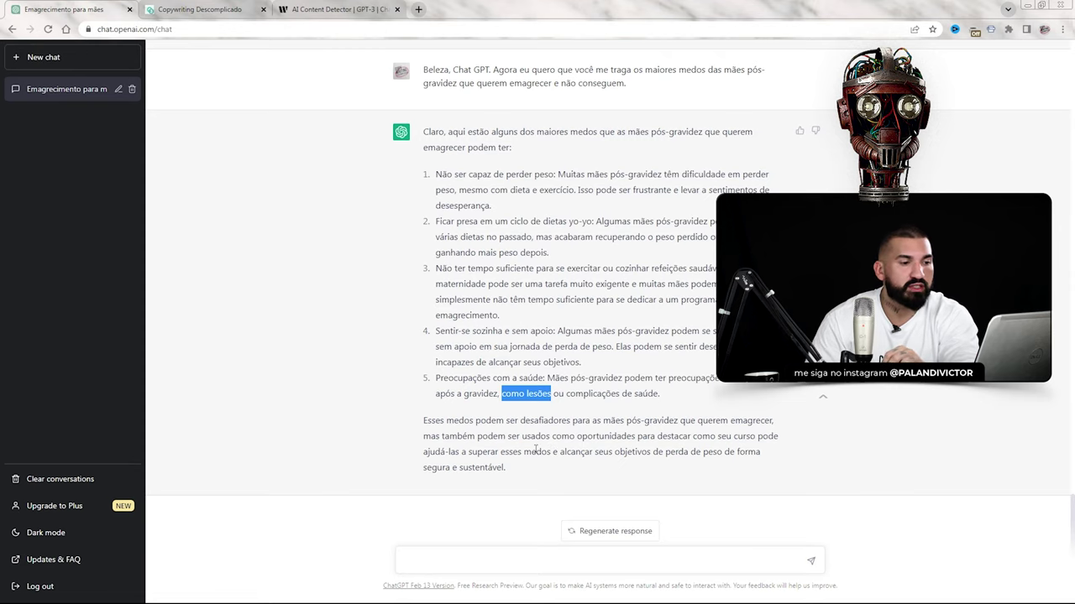
{"action": "left_click", "coordinate": [533, 449]}
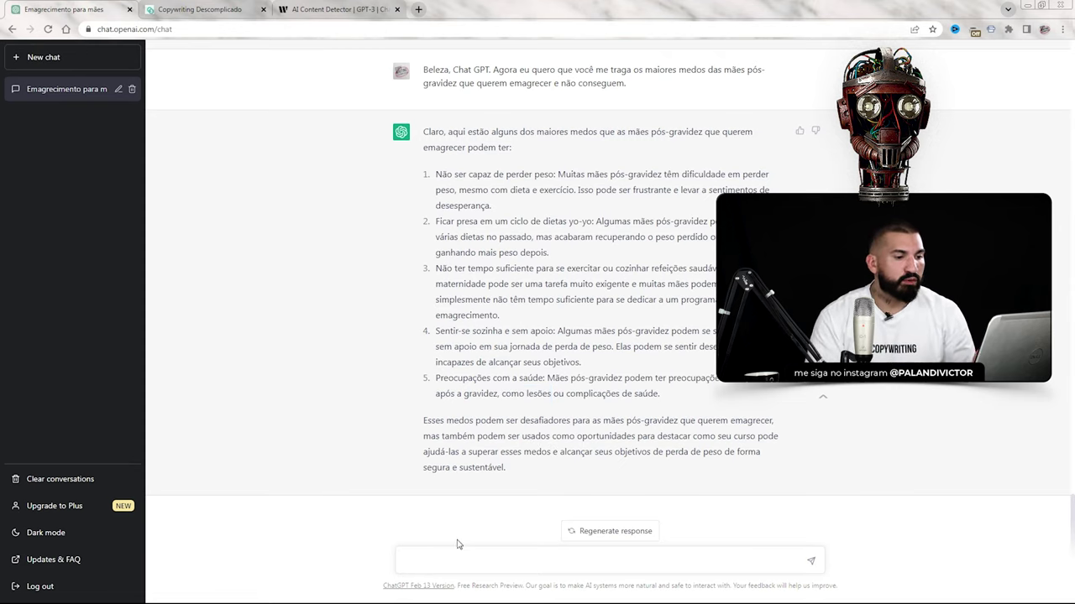
{"action": "left_click", "coordinate": [490, 555]}
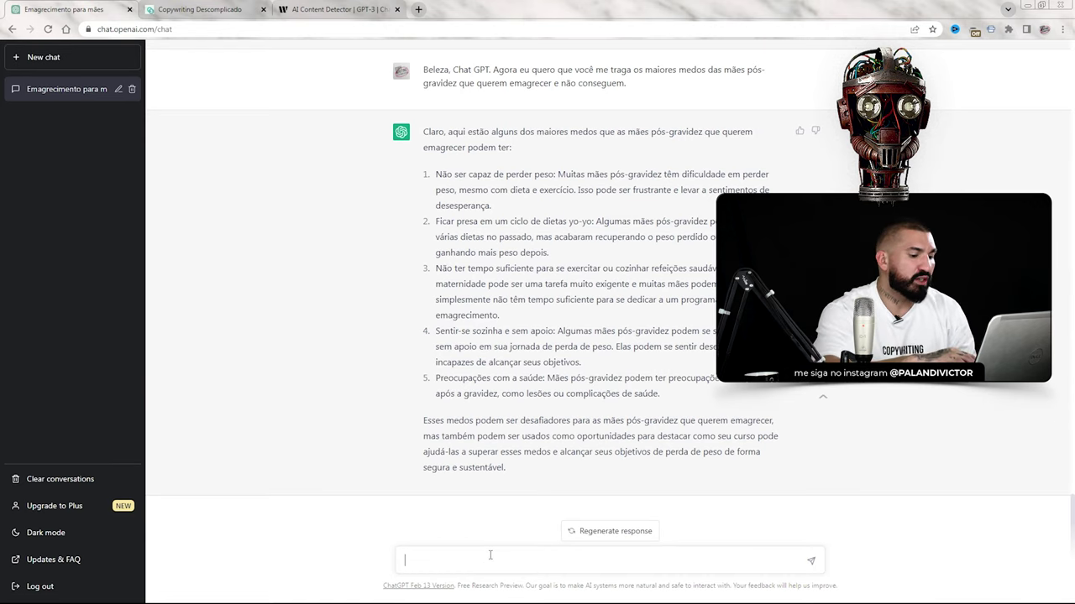
{"action": "type", "text": "Ok. E quais os sonhos de uma mãe p"}
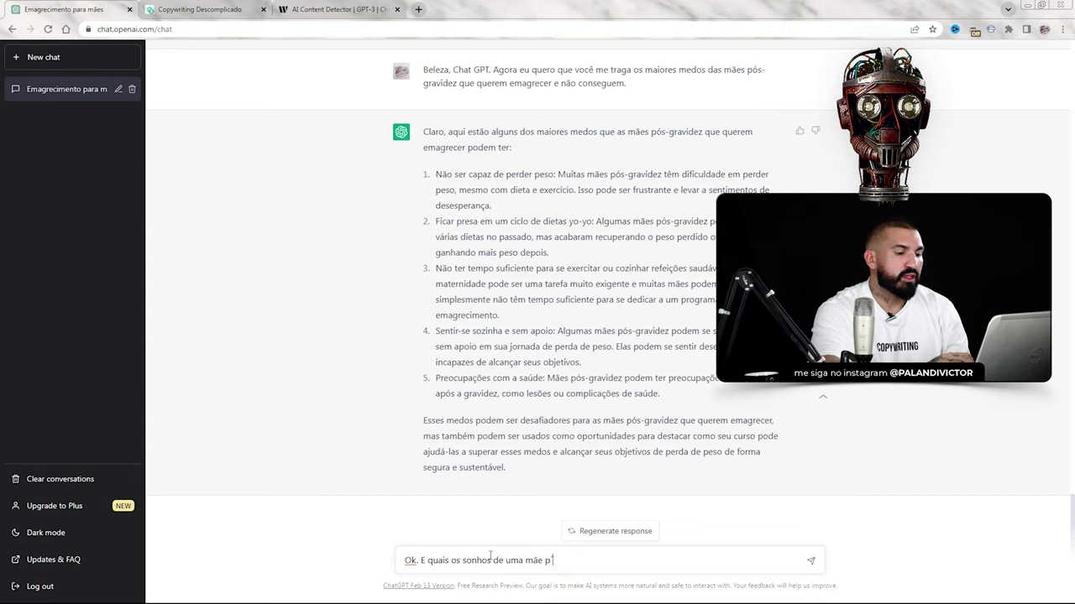
{"action": "type", "text": "ós-gravidez?"}
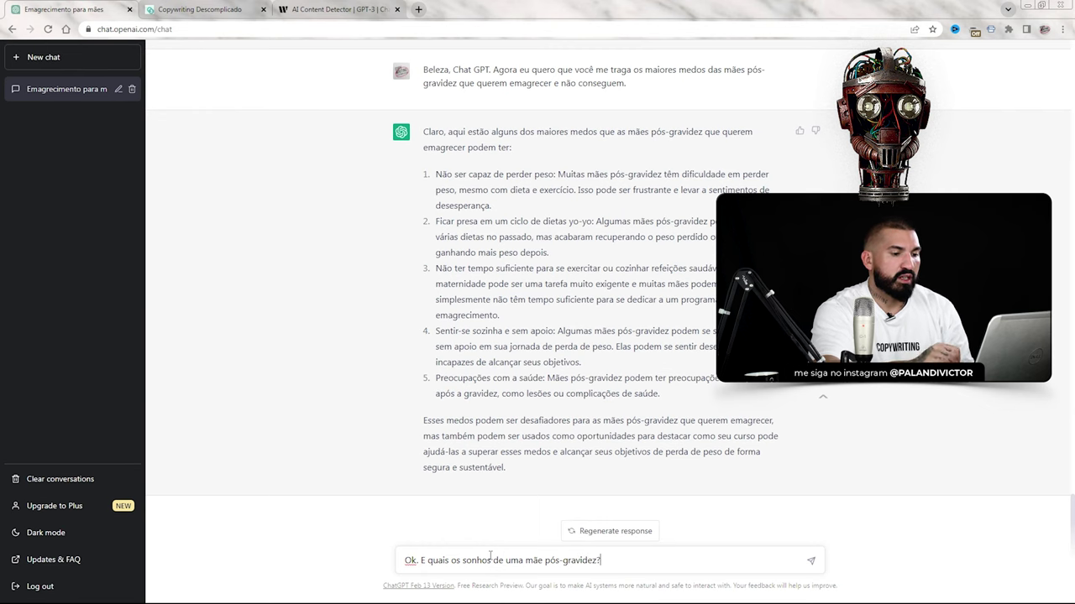
{"action": "key", "text": "Return"}
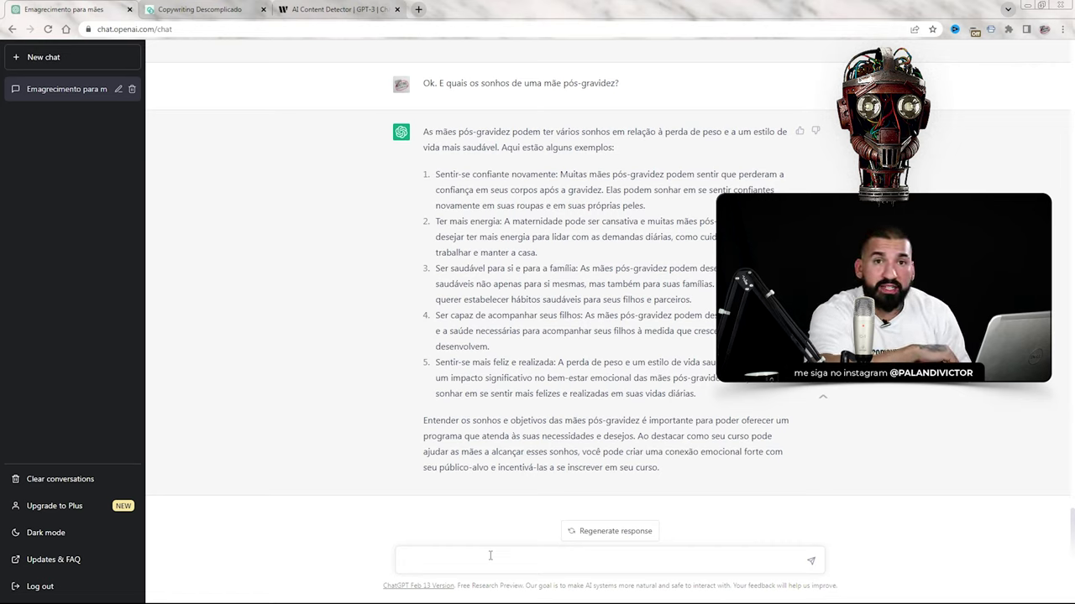
Submit the question "Quais as principais doenças que as mães desenvolvem após uma gravidez?".
{"action": "type", "text": "Quais as prin"}
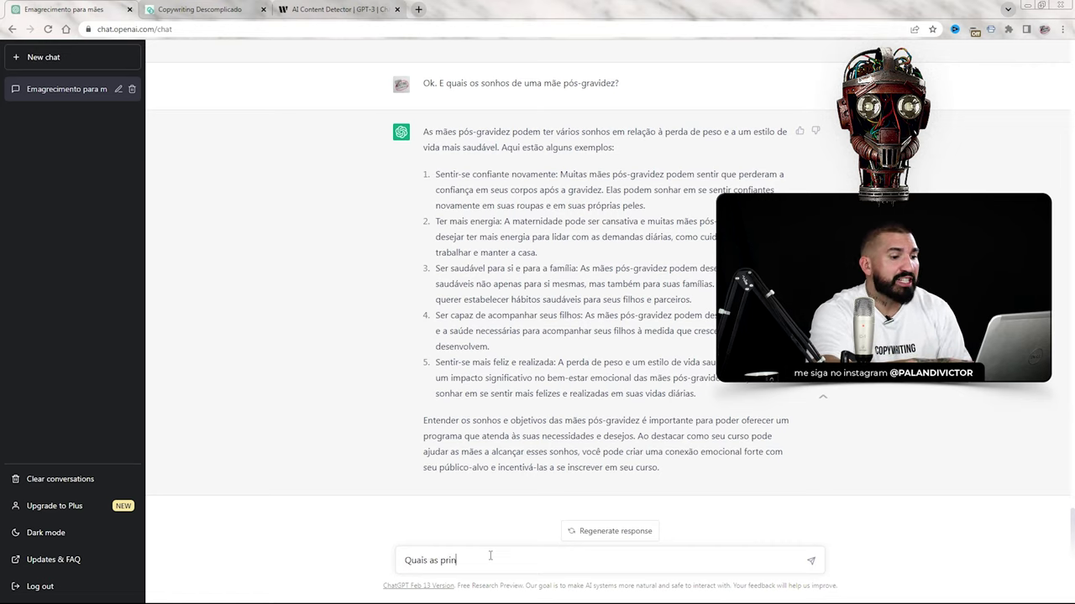
{"action": "type", "text": "cipais doenças que as mães desenvo"}
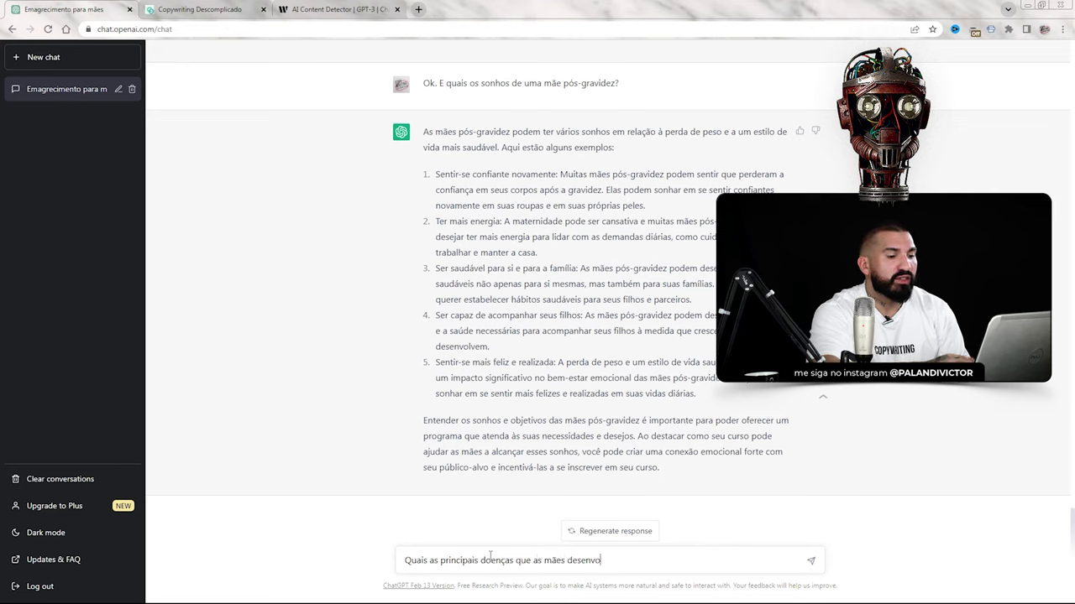
{"action": "type", "text": "lvem após uma gravidez?"}
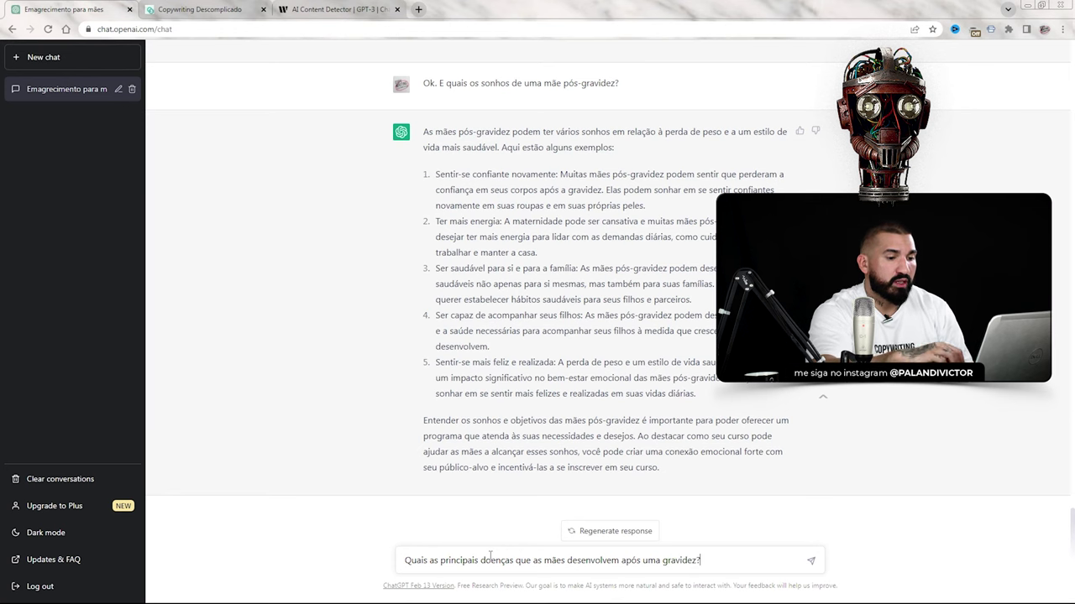
{"action": "key", "text": "Return"}
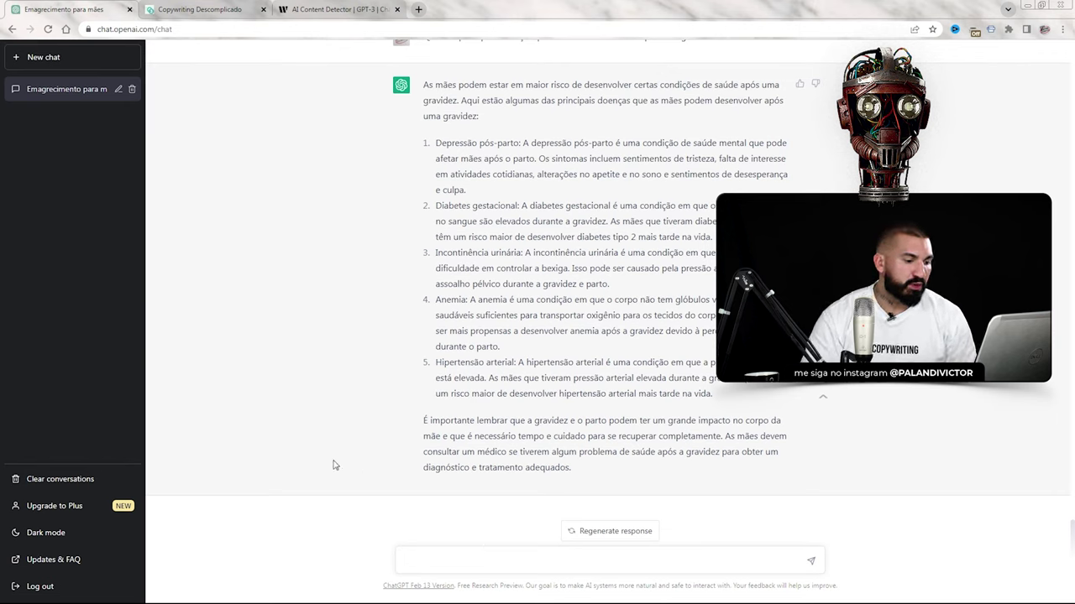
Submit the question "Como estruturar uma oferta persuasiva de um curso de emagrecimento para mulheres pós-gravidez?".
{"action": "type", "text": "Como e"}
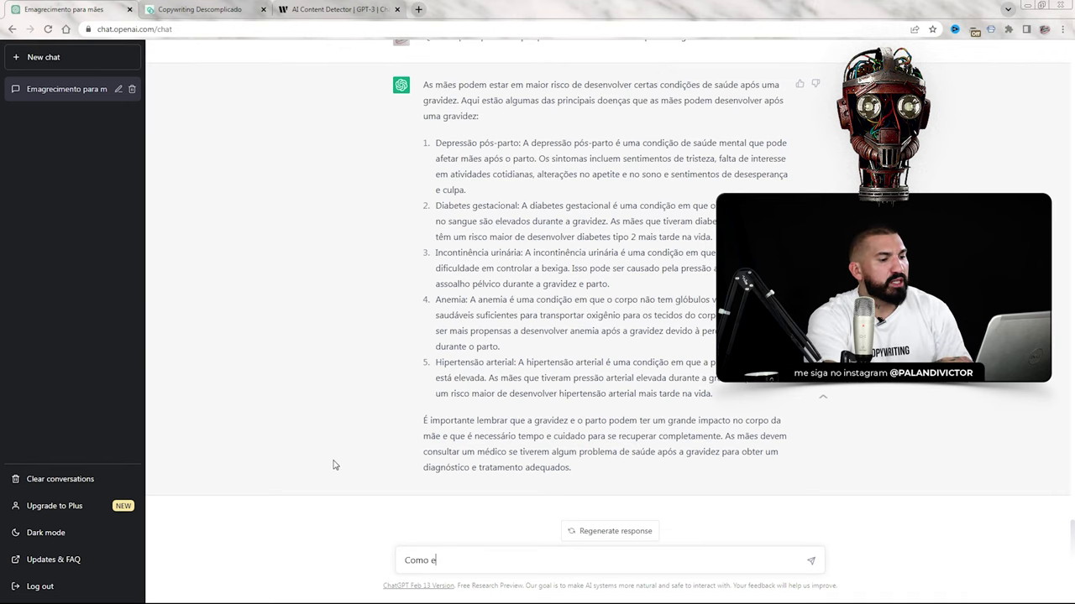
{"action": "type", "text": "struturar uma oferta persuasiva de um curso de emagrecimento para mulheres pós-gravidez?"}
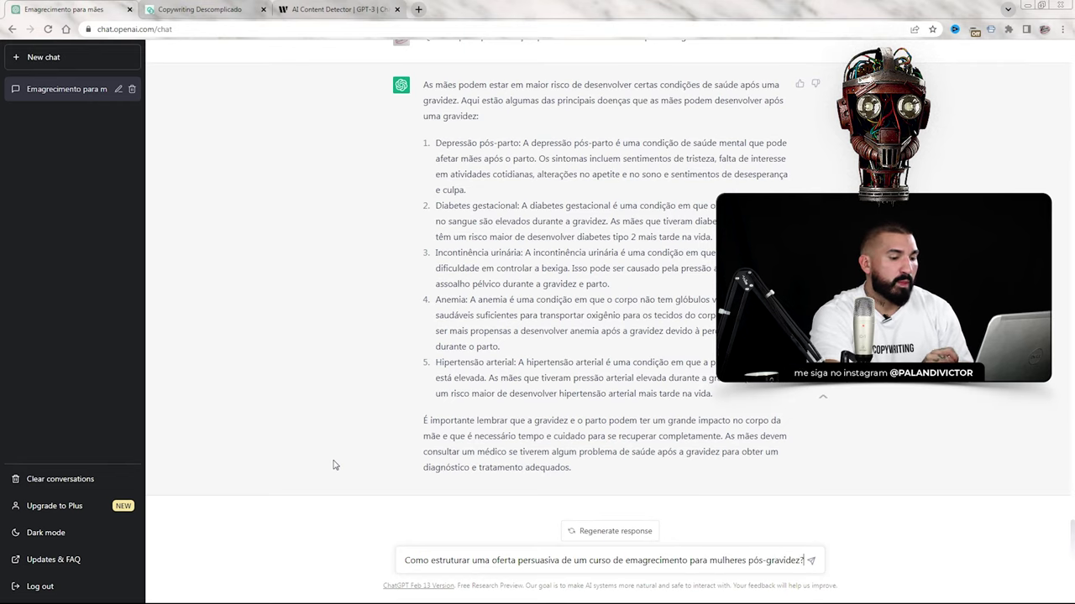
{"action": "key", "text": "Return"}
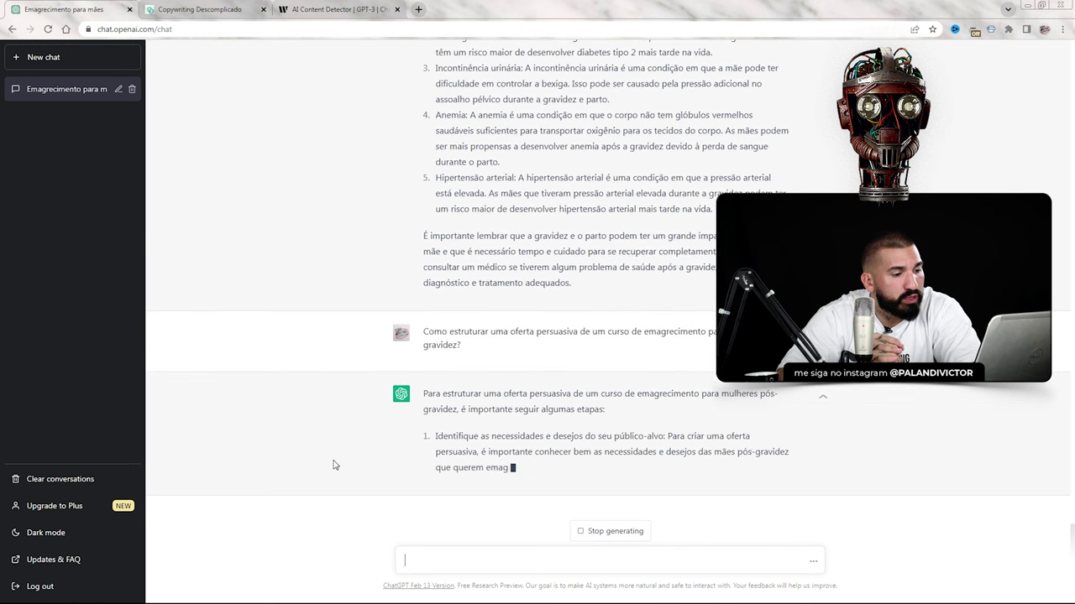
Review the earlier answers on sales arguments, fears and dreams, and the first steps of the persuasive offer structure.
{"action": "scroll", "coordinate": [633, 361], "scroll_direction": "up", "scroll_amount": 15}
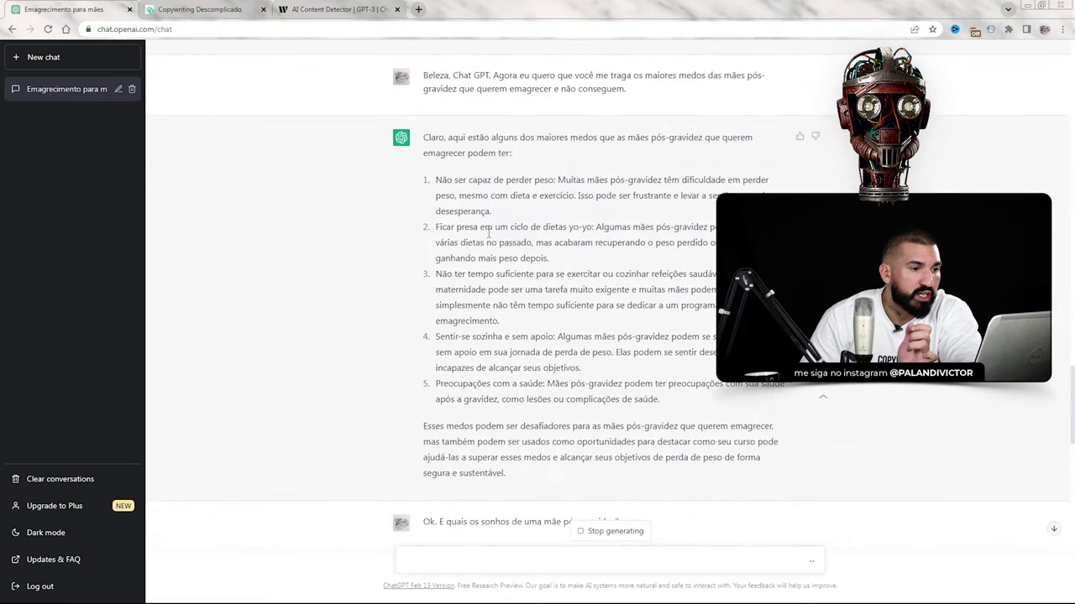
{"action": "scroll", "coordinate": [566, 288], "scroll_direction": "up", "scroll_amount": 5}
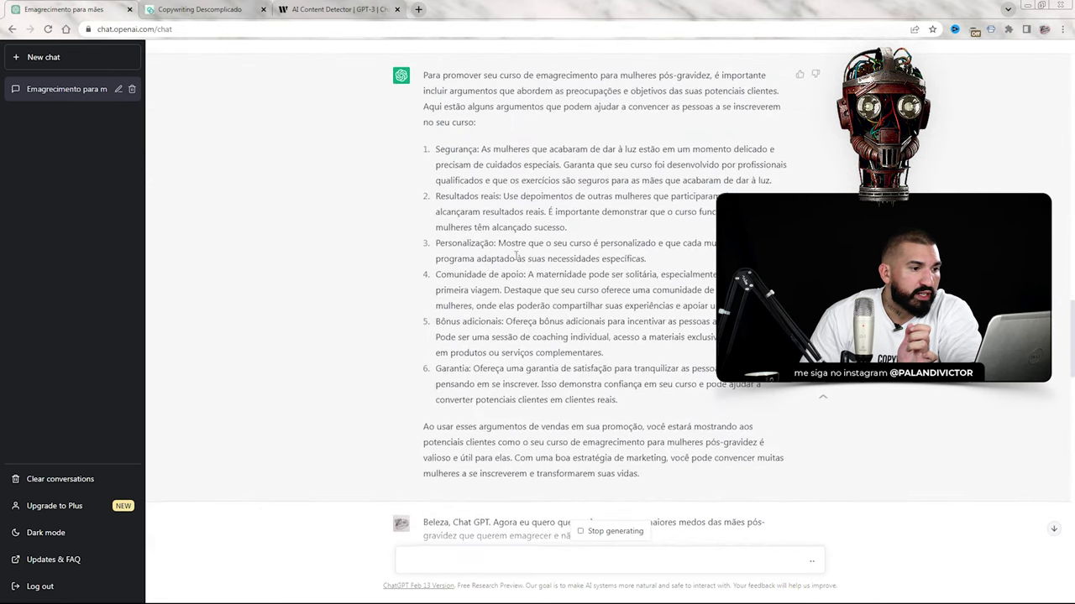
{"action": "scroll", "coordinate": [458, 183], "scroll_direction": "down", "scroll_amount": 10}
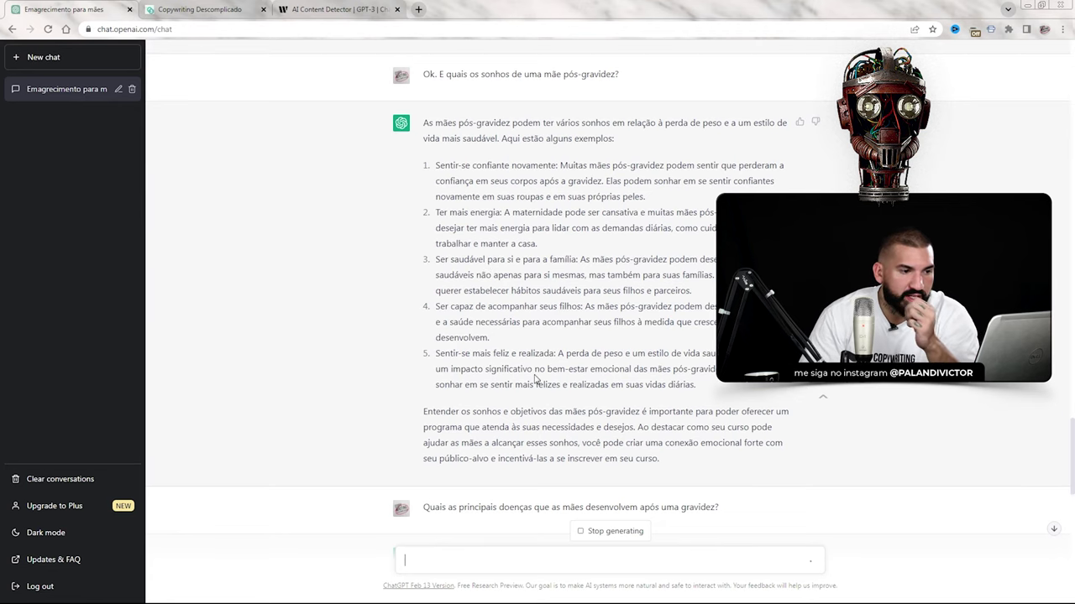
{"action": "scroll", "coordinate": [482, 356], "scroll_direction": "down", "scroll_amount": 10}
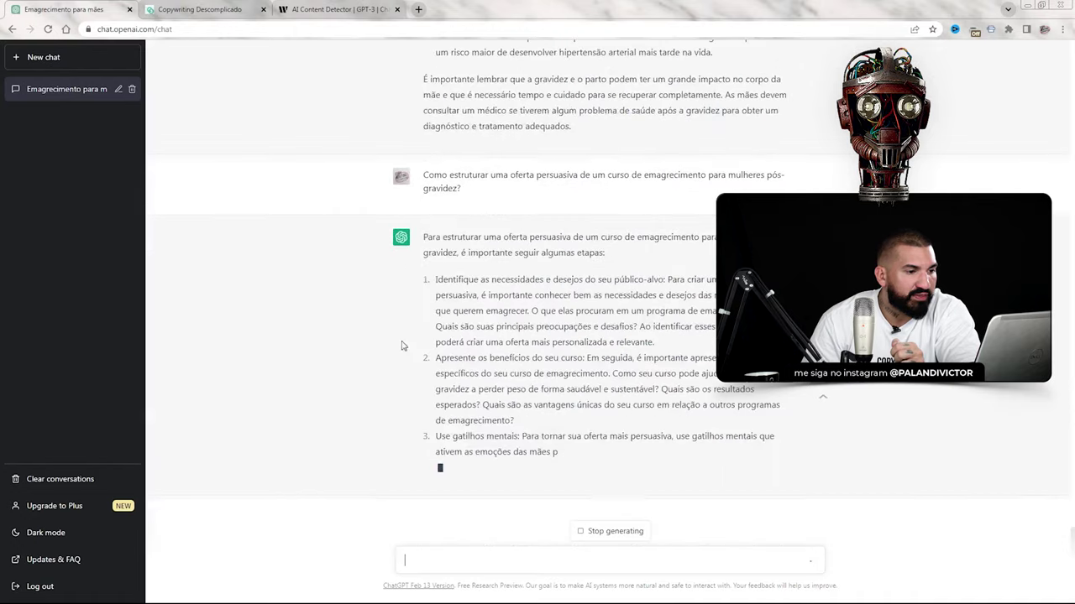
{"action": "left_click_drag", "start_coordinate": [435, 341], "coordinate": [593, 342]}
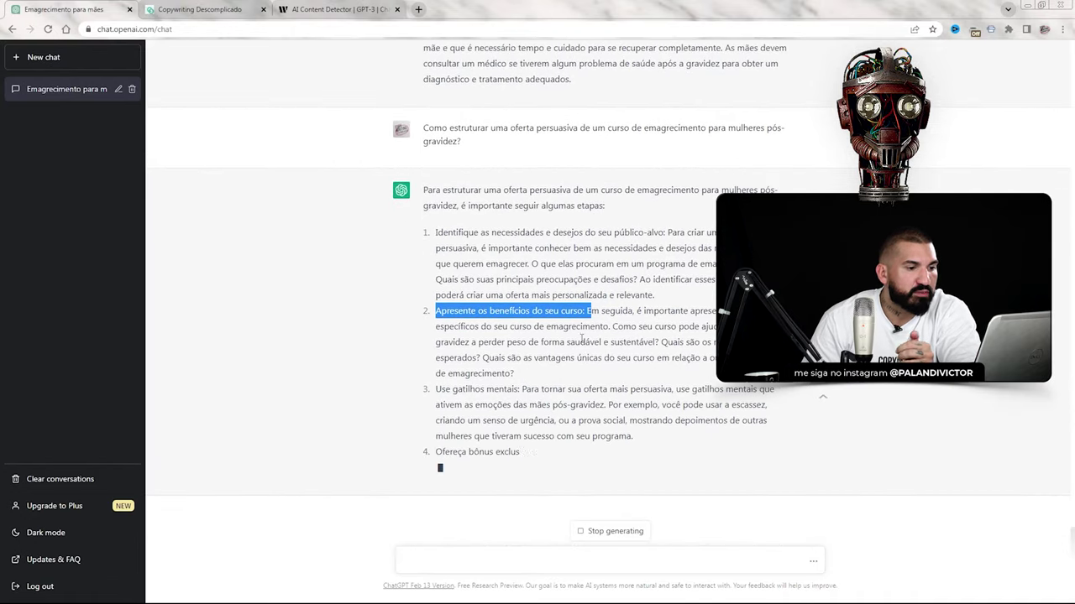
{"action": "left_click_drag", "start_coordinate": [424, 389], "coordinate": [487, 391]}
{"action": "left_click", "coordinate": [473, 352]}
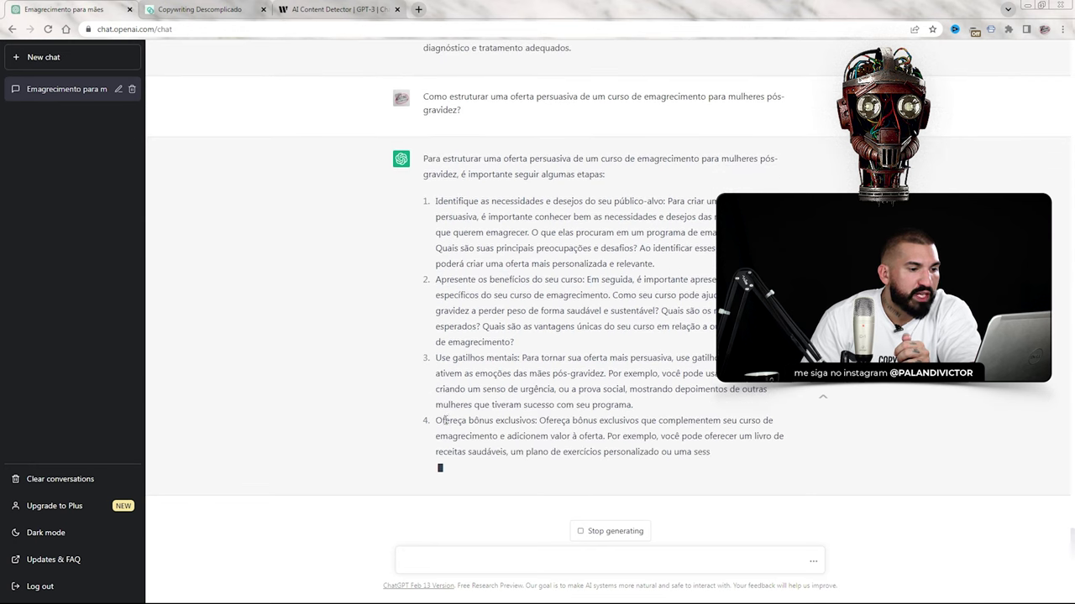
Examine the answers about post-pregnancy diseases and mothers' dreams, and read the complete persuasive offer structure.
{"action": "scroll", "coordinate": [548, 416], "scroll_direction": "up", "scroll_amount": 2}
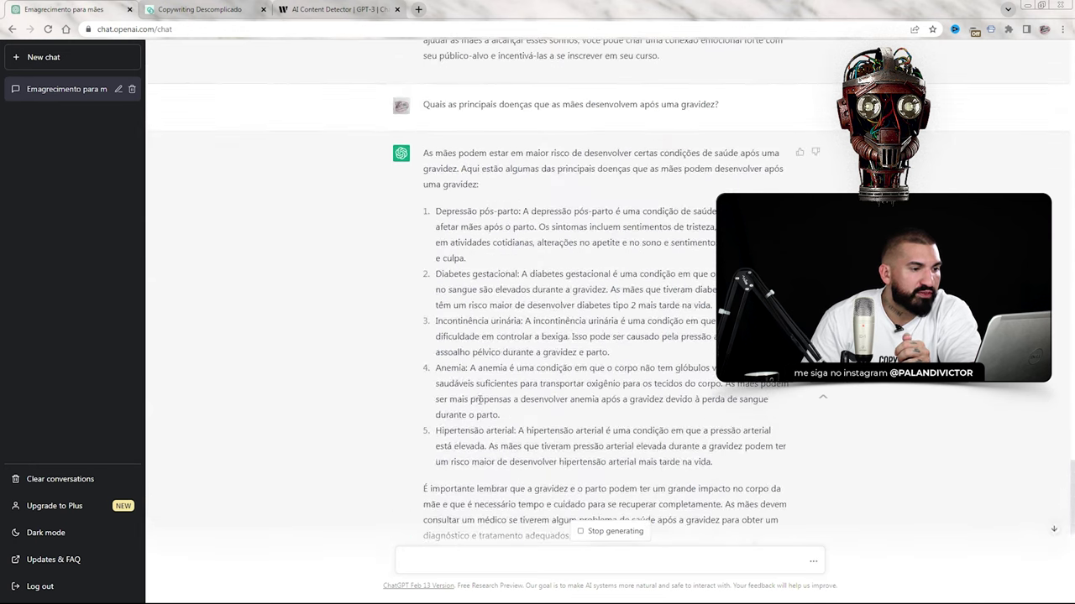
{"action": "left_click_drag", "start_coordinate": [434, 280], "coordinate": [576, 274]}
{"action": "left_click", "coordinate": [544, 364]}
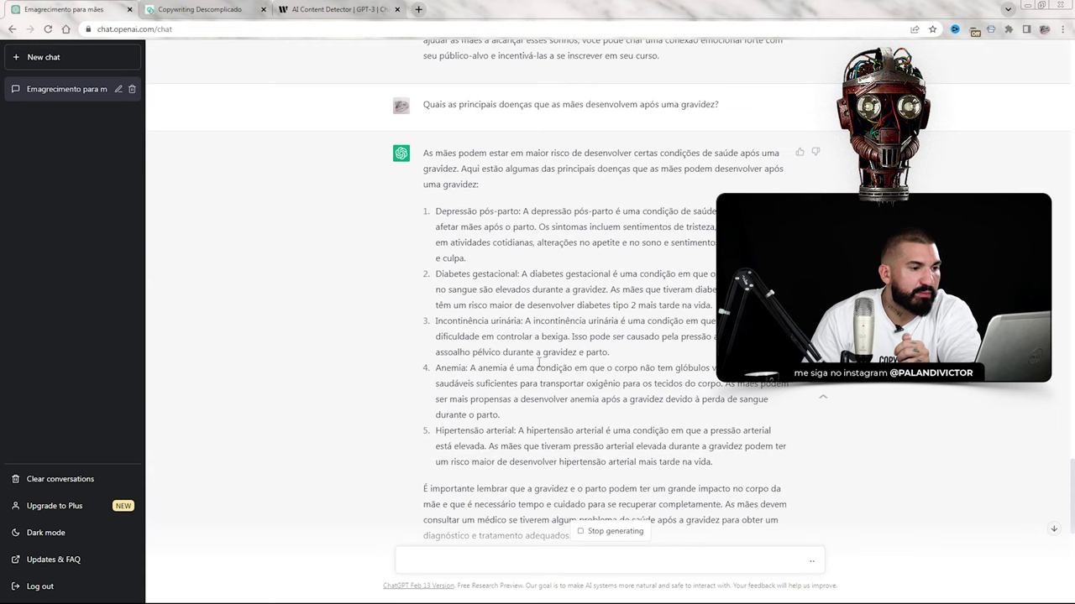
{"action": "left_click_drag", "start_coordinate": [434, 215], "coordinate": [593, 213]}
{"action": "left_click", "coordinate": [552, 415]}
{"action": "left_click_drag", "start_coordinate": [437, 322], "coordinate": [525, 334]}
{"action": "scroll", "coordinate": [608, 365], "scroll_direction": "up", "scroll_amount": 10}
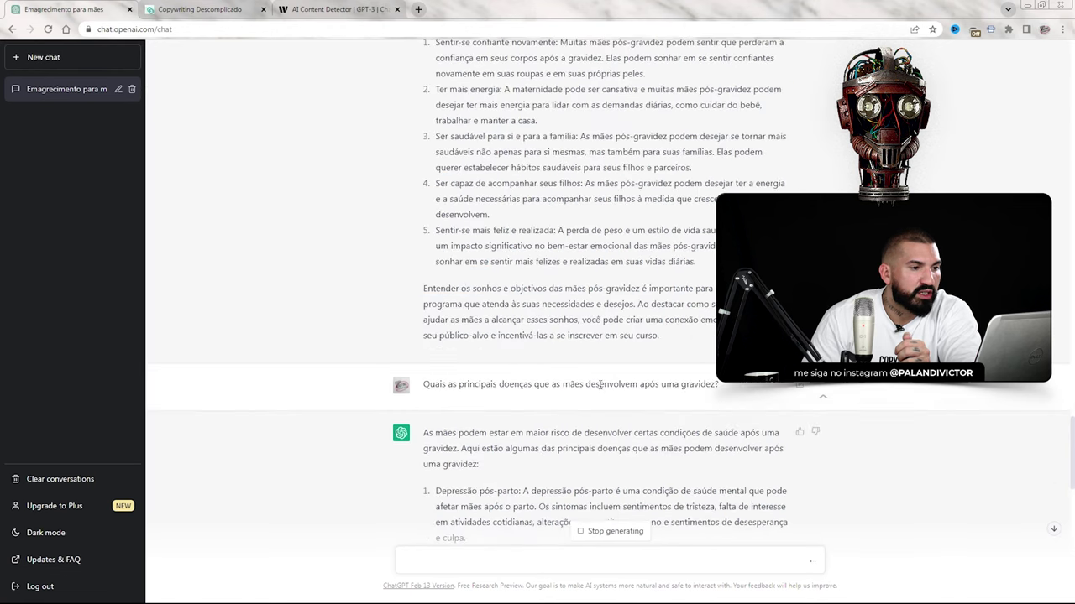
{"action": "scroll", "coordinate": [571, 411], "scroll_direction": "down", "scroll_amount": 3}
{"action": "scroll", "coordinate": [526, 367], "scroll_direction": "up", "scroll_amount": 3}
{"action": "scroll", "coordinate": [526, 367], "scroll_direction": "down", "scroll_amount": 3}
{"action": "scroll", "coordinate": [525, 367], "scroll_direction": "down", "scroll_amount": 15}
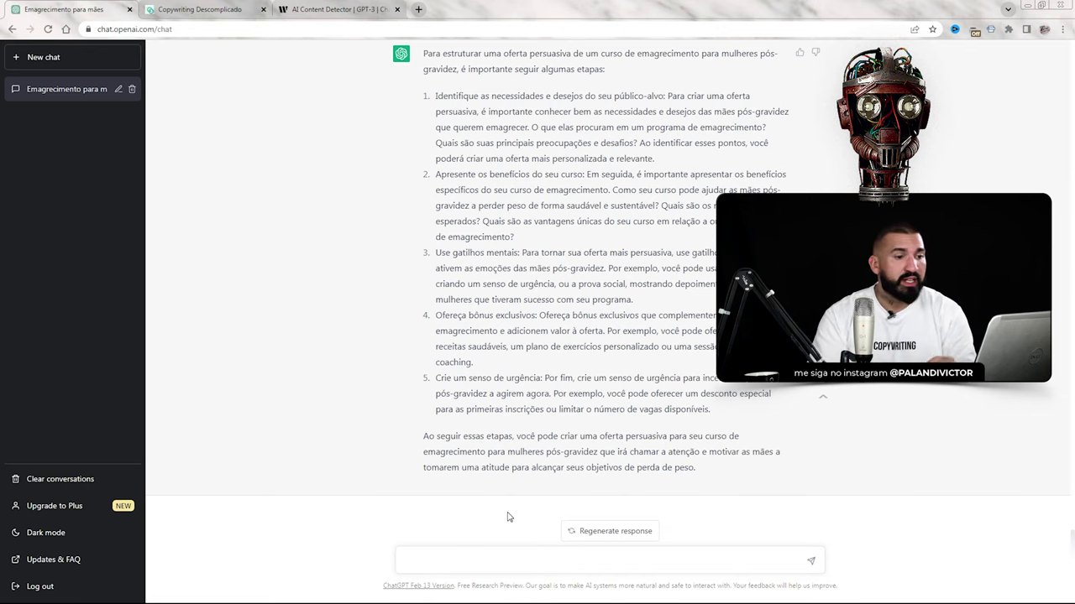
Submit the prompt "Ideias de bônus para eu oferecer às minhas clientes que são mães compradoras do curso de emagrecimento pós-gravidez".
{"action": "scroll", "coordinate": [470, 445], "scroll_direction": "up", "scroll_amount": 2}
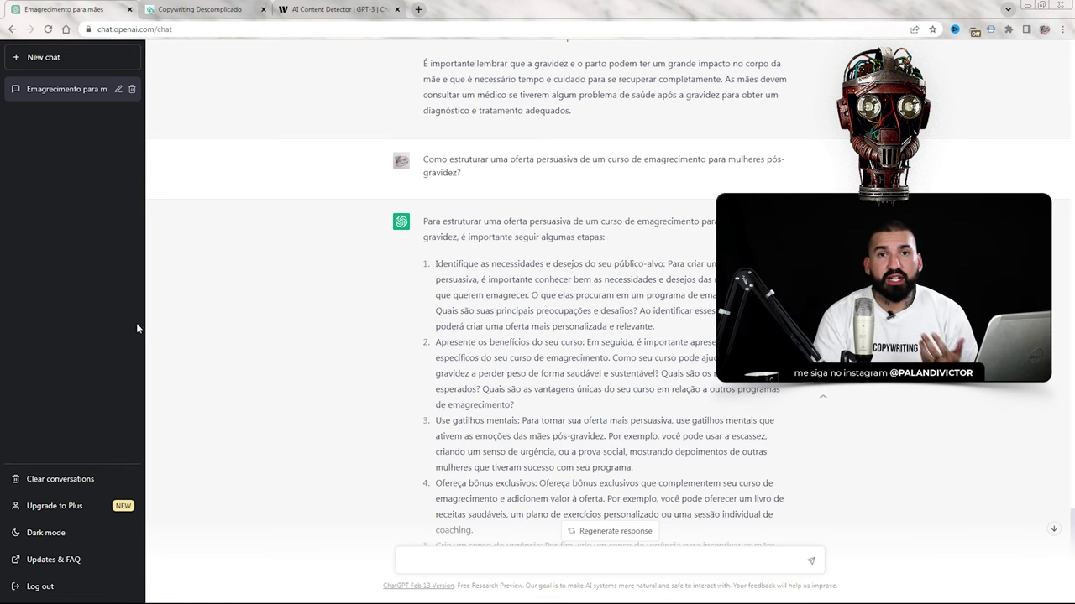
{"action": "scroll", "coordinate": [588, 294], "scroll_direction": "down", "scroll_amount": 2}
{"action": "left_click", "coordinate": [464, 558]}
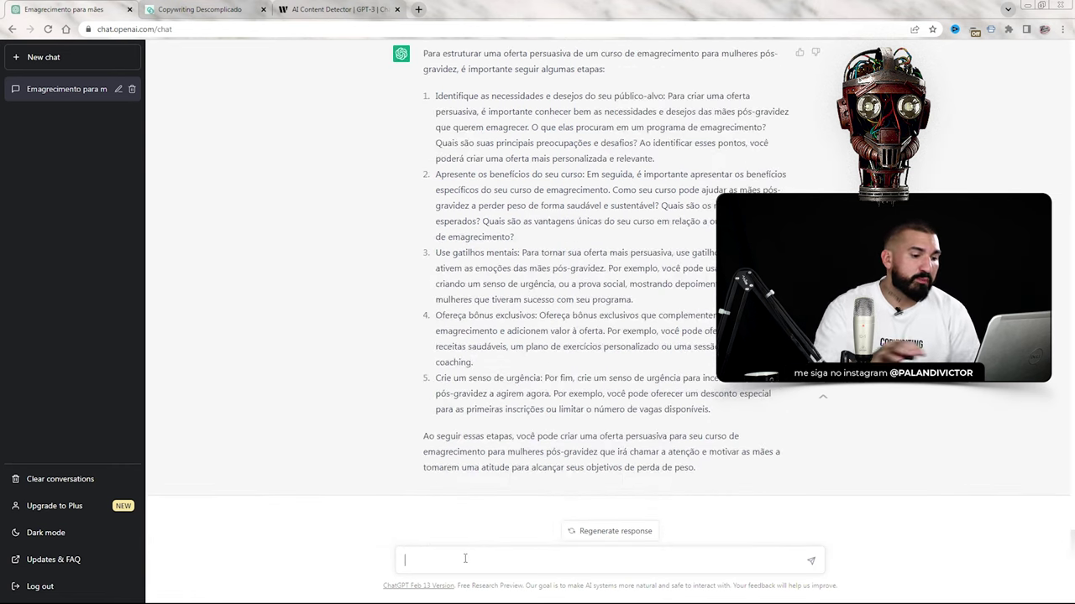
{"action": "type", "text": "Ideias de bôn"}
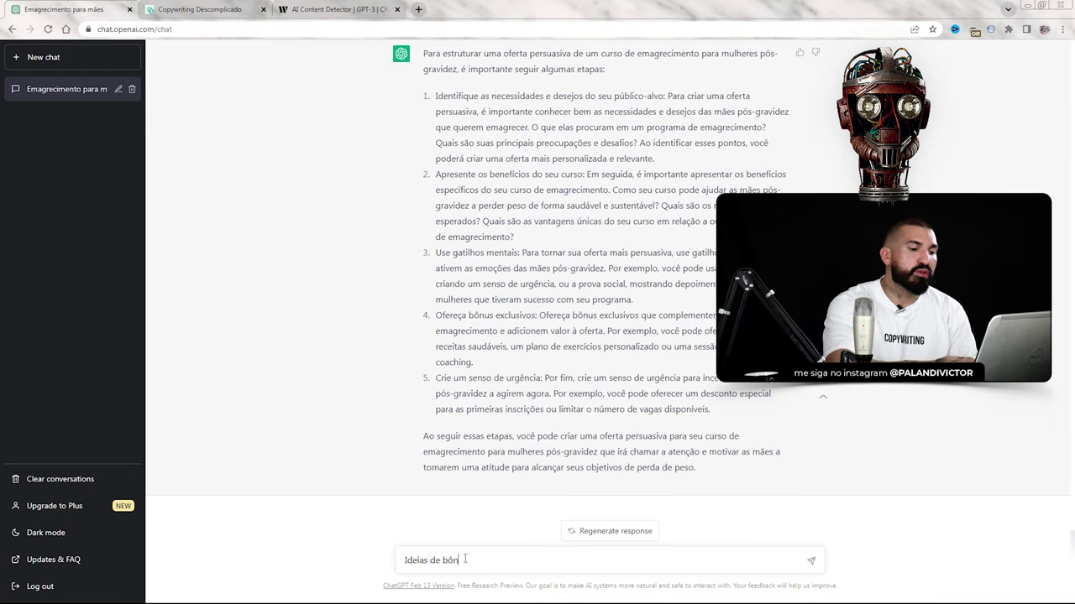
{"action": "type", "text": "us para eu oferec"}
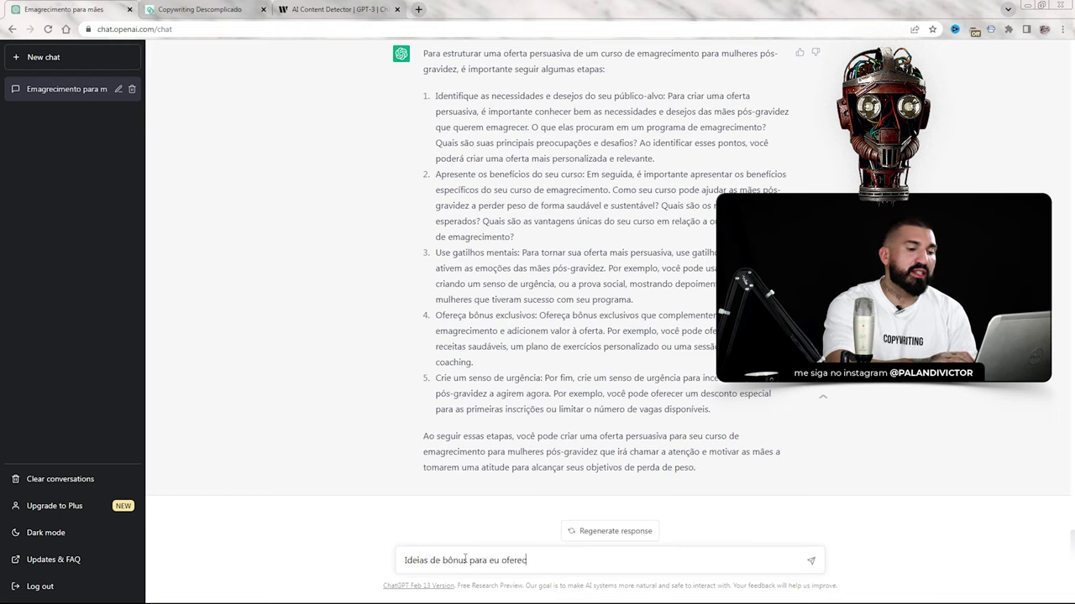
{"action": "type", "text": "er às minhas"}
{"action": "key", "text": "BackSpace"}
{"action": "key", "text": "BackSpace"}
{"action": "type", "text": "à"}
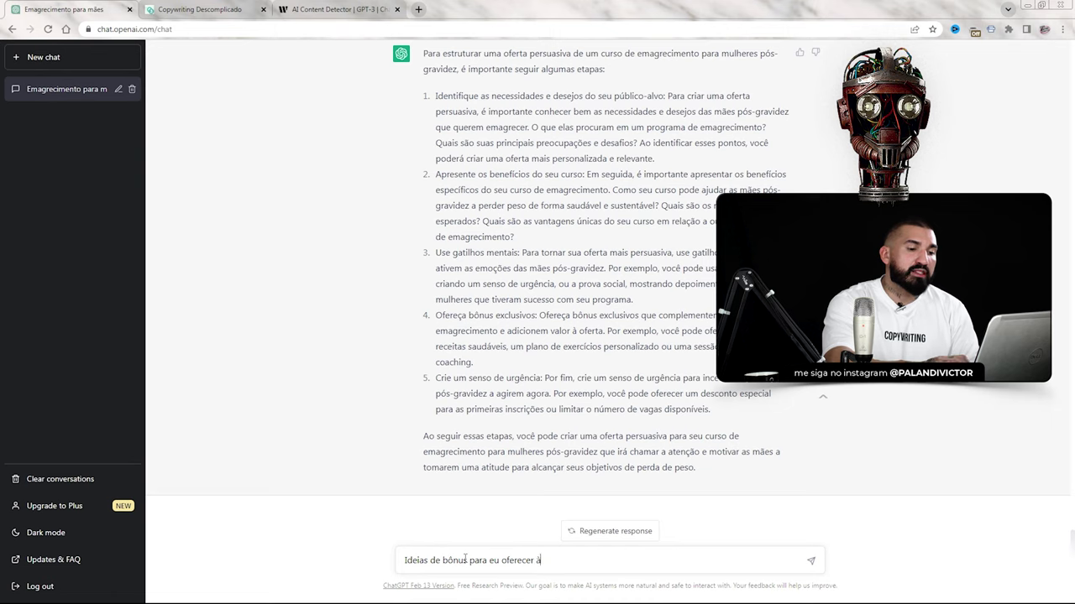
{"action": "type", "text": "s minhas clientes q"}
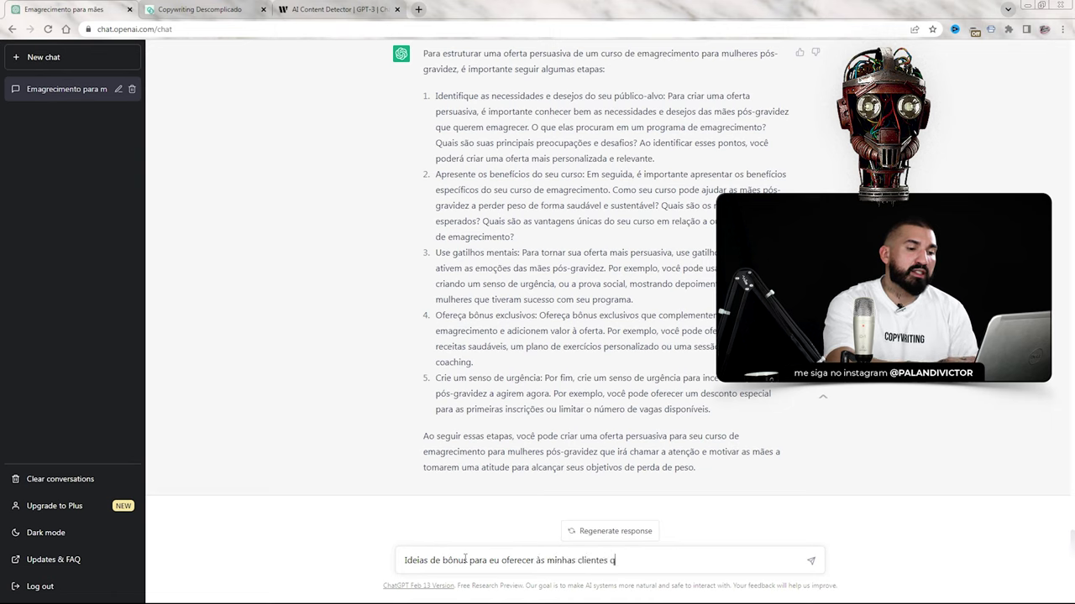
{"action": "type", "text": "ue são mães c"}
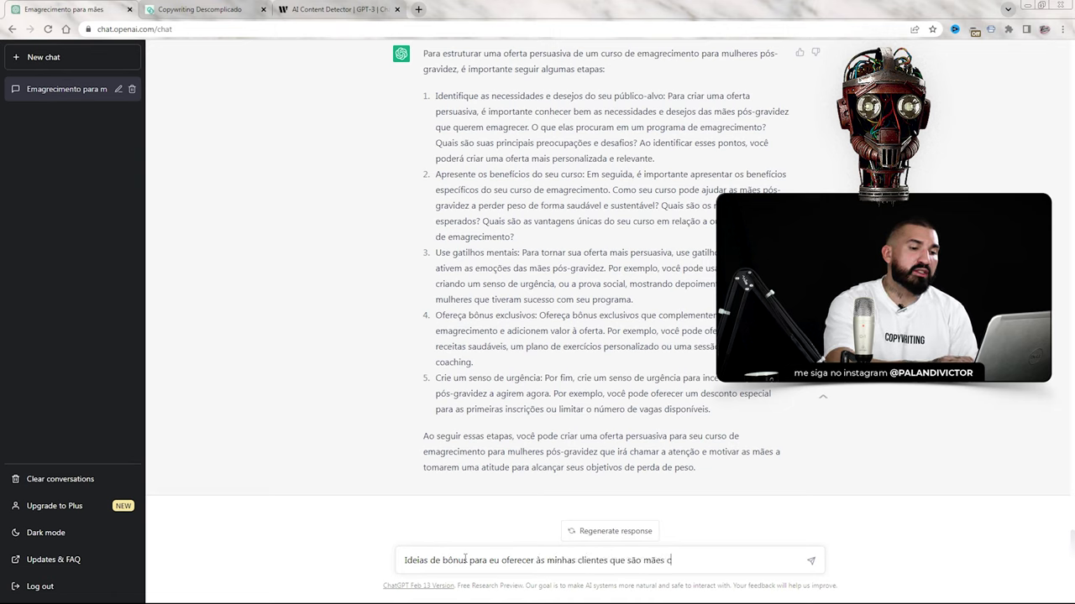
{"action": "type", "text": "ompradoras do cur"}
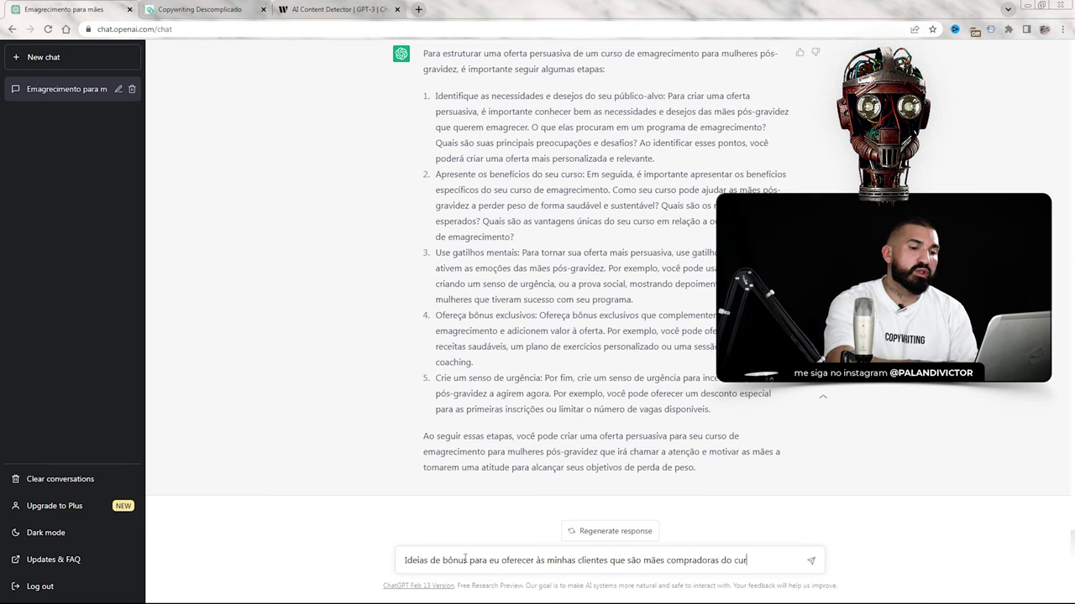
{"action": "type", "text": "so de emagreciment"}
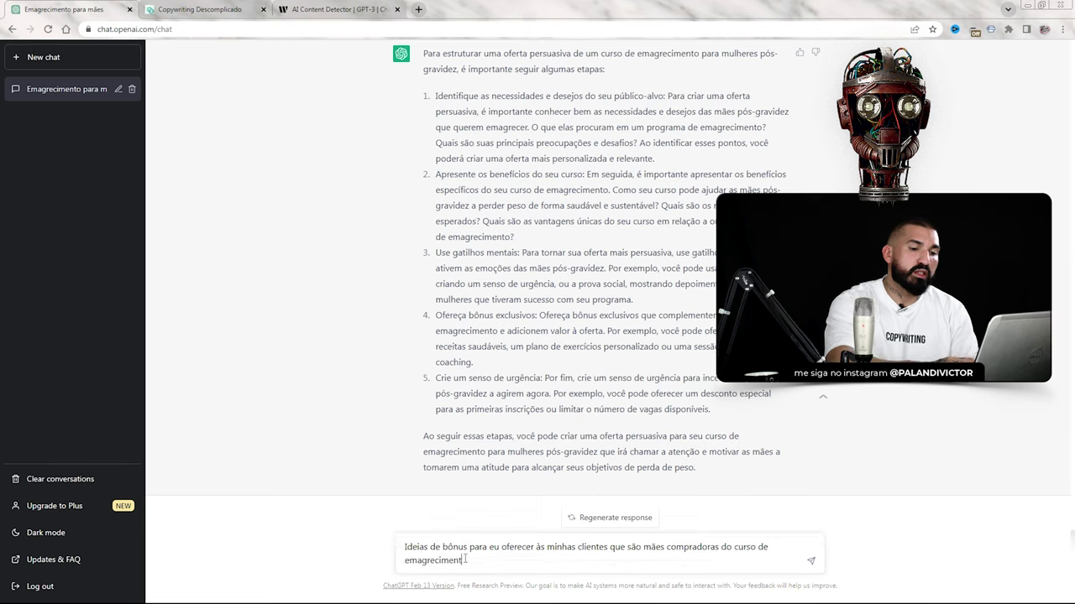
{"action": "type", "text": "o paós-gravidez"}
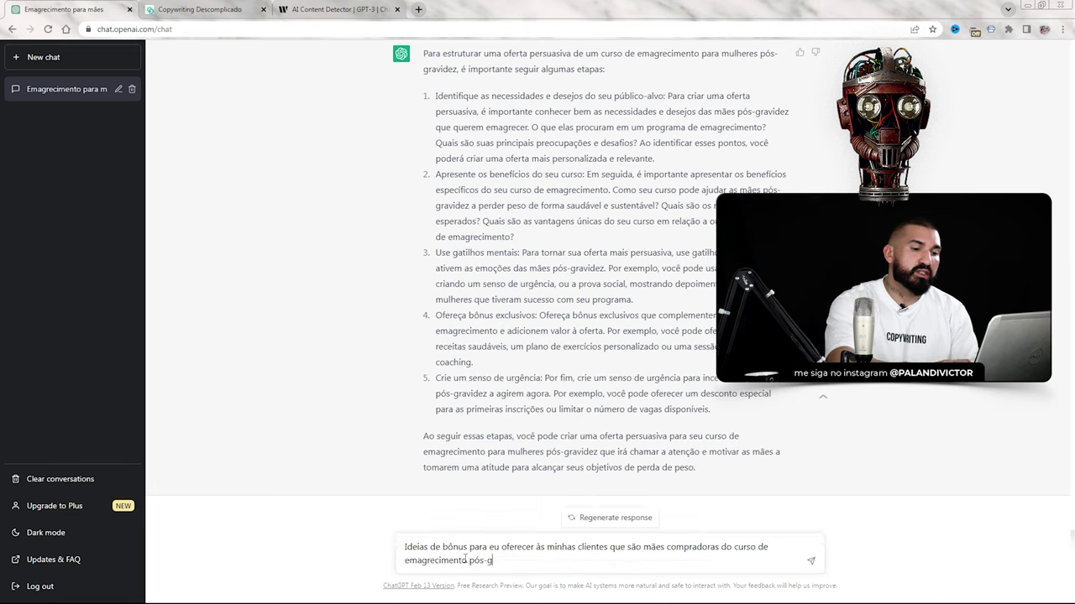
{"action": "key", "text": "Return"}
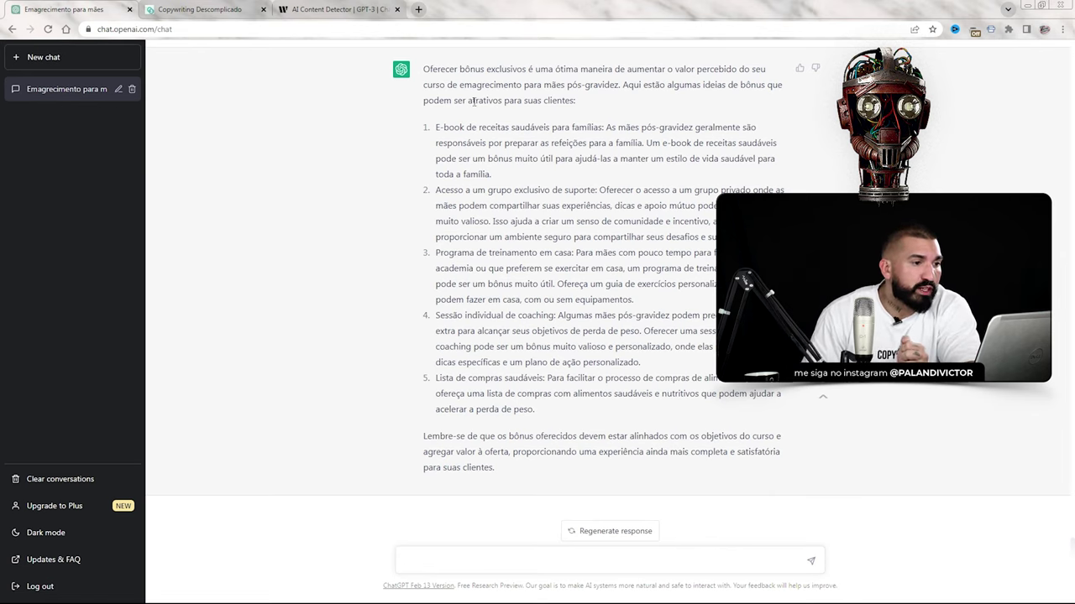
Read through the suggested bonus ideas, highlighting each title from the healthy recipe e-book to the healthy shopping list.
{"action": "left_click_drag", "start_coordinate": [438, 127], "coordinate": [550, 128]}
{"action": "left_click", "coordinate": [474, 269]}
{"action": "left_click_drag", "start_coordinate": [437, 192], "coordinate": [601, 193]}
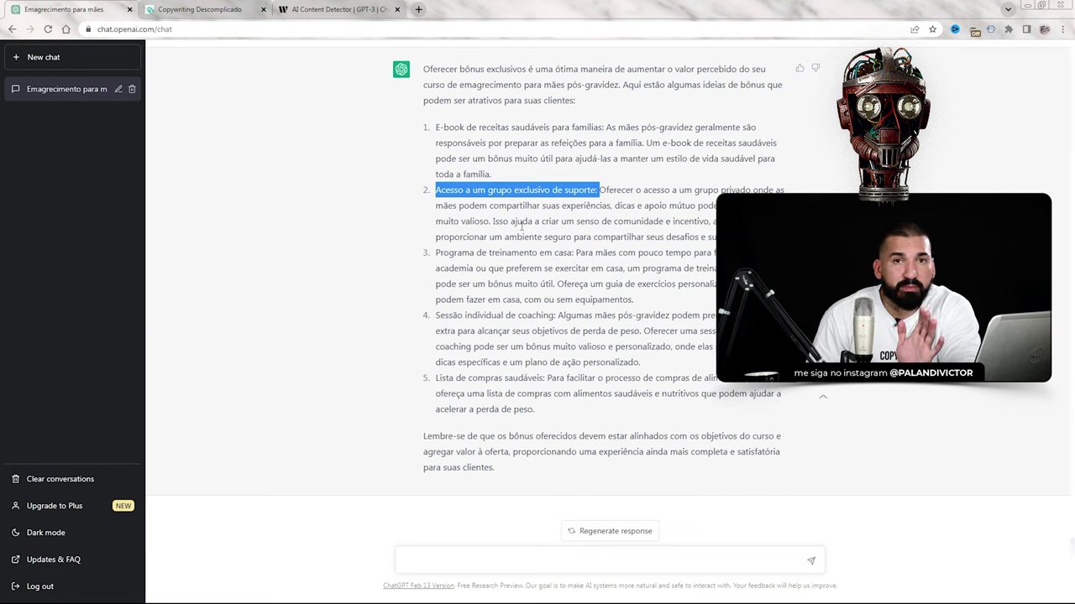
{"action": "left_click_drag", "start_coordinate": [435, 253], "coordinate": [572, 253]}
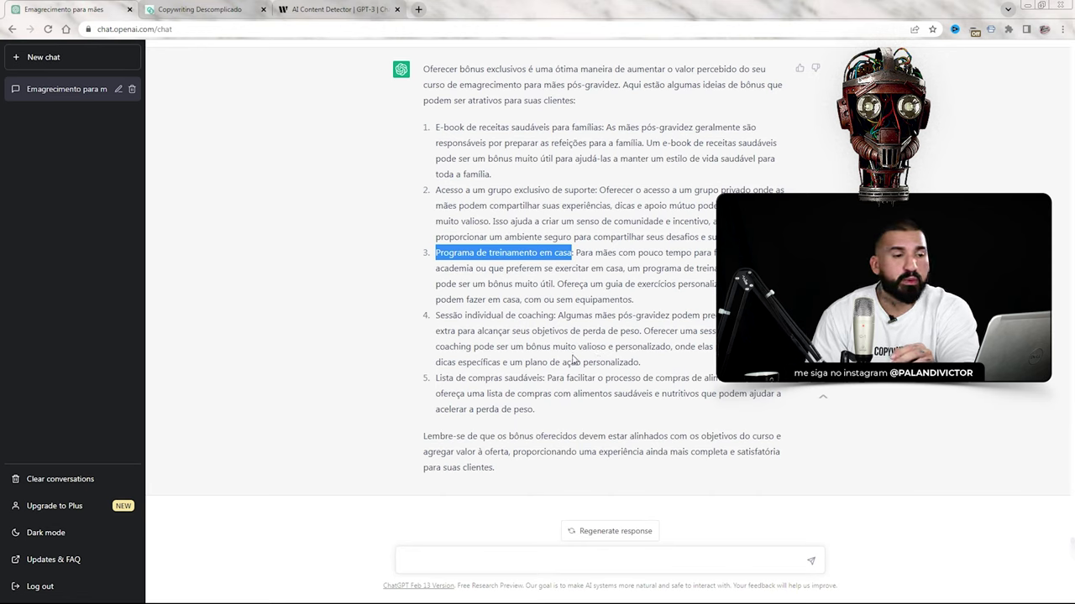
{"action": "left_click_drag", "start_coordinate": [435, 318], "coordinate": [555, 318]}
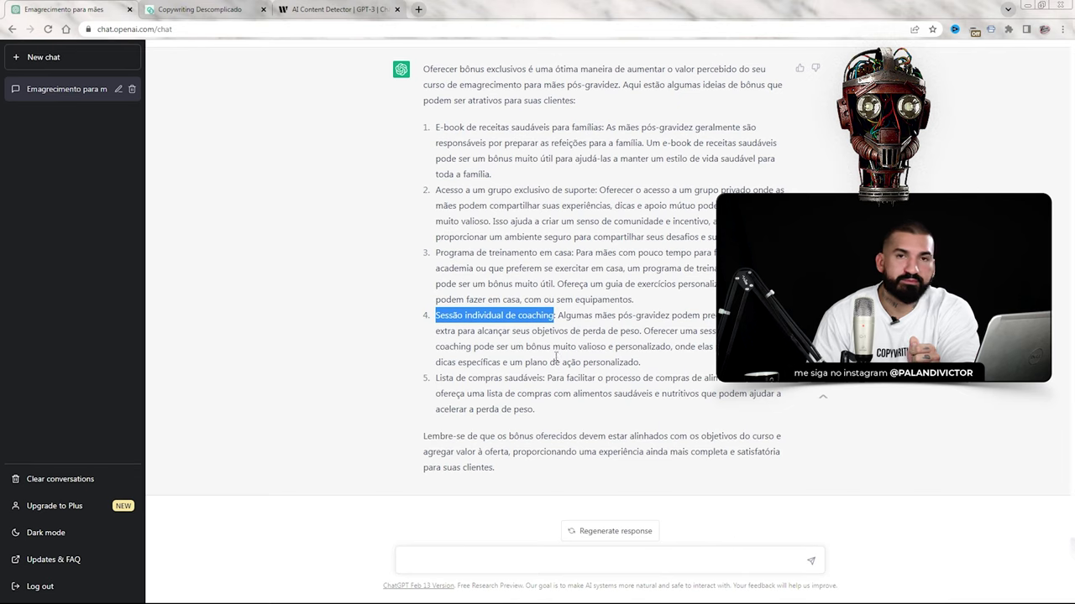
{"action": "left_click_drag", "start_coordinate": [436, 378], "coordinate": [542, 385]}
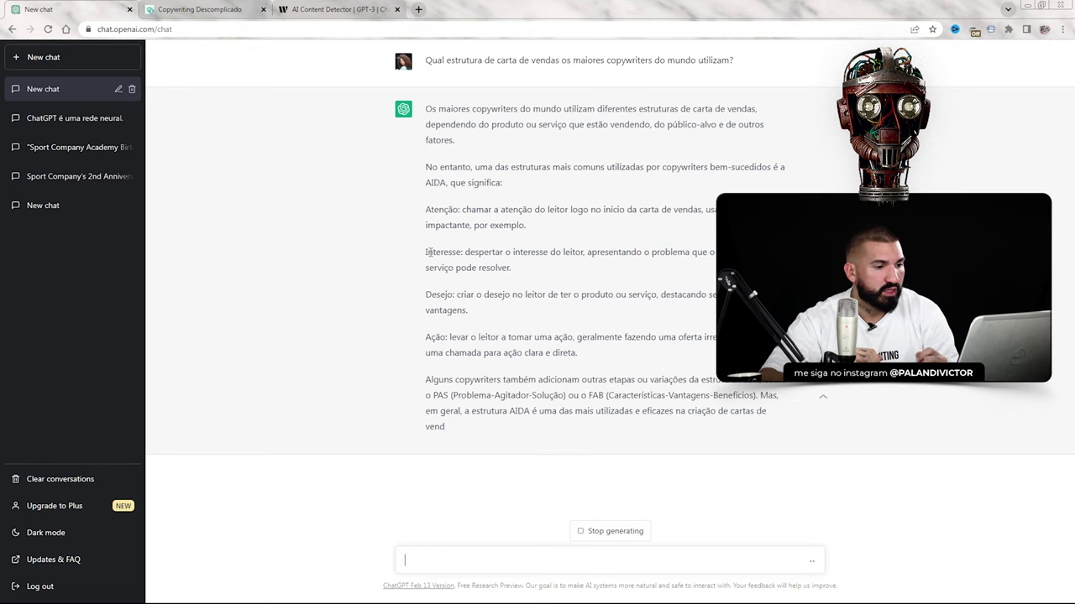
Submit the prompt "Com base na estrutura AIDA, escreva uma carta de vendas para meu curso de emagrecimento para mulheres pós-gravidez".
{"action": "type", "text": "Com base na estrutura AIDA, esc"}
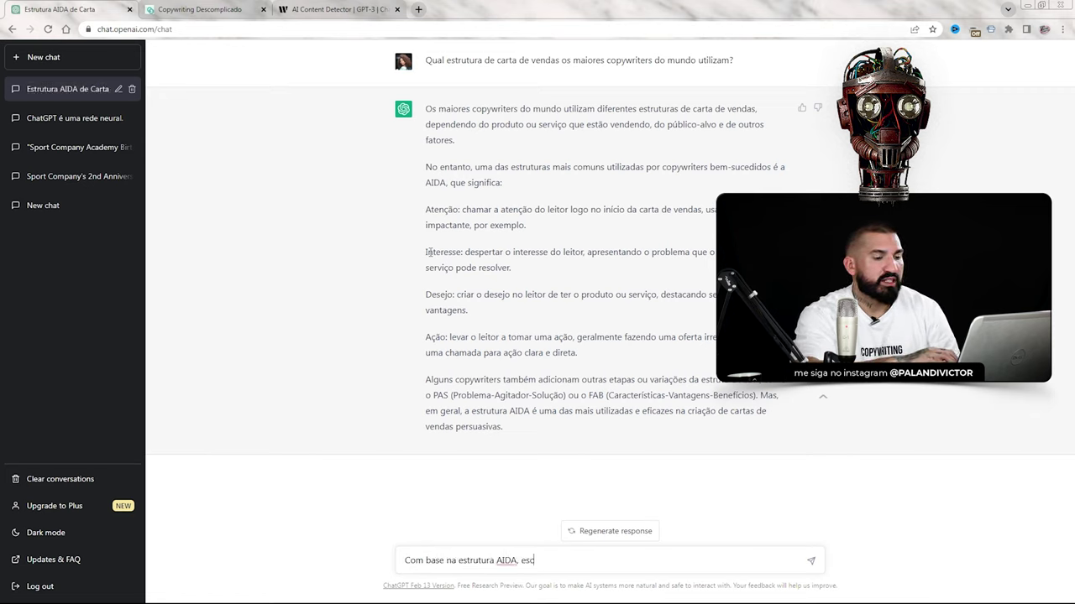
{"action": "type", "text": "reva uma "}
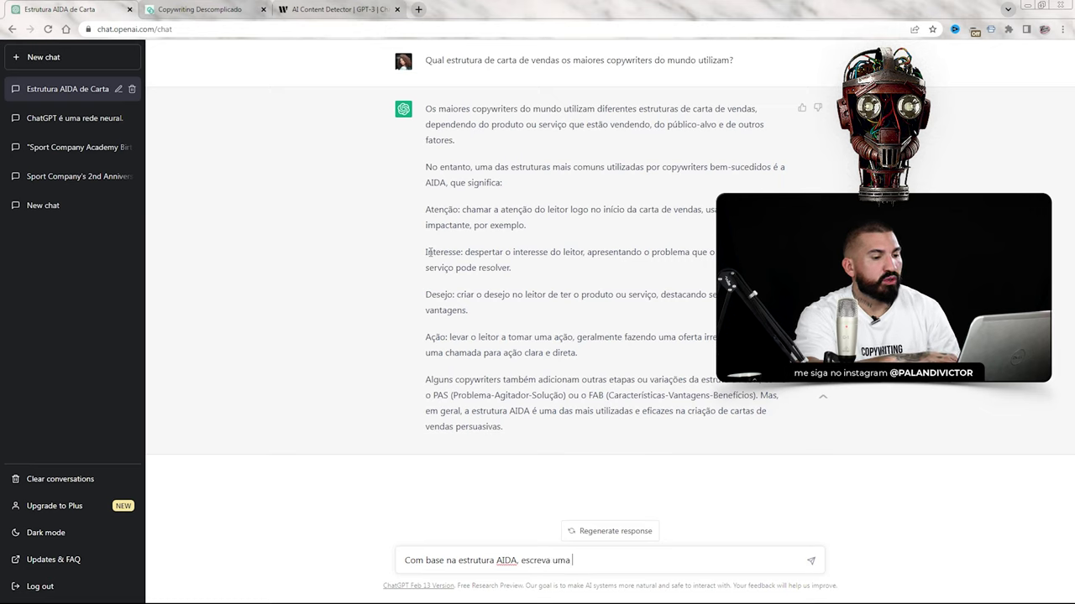
{"action": "type", "text": "carta de vendas pa"}
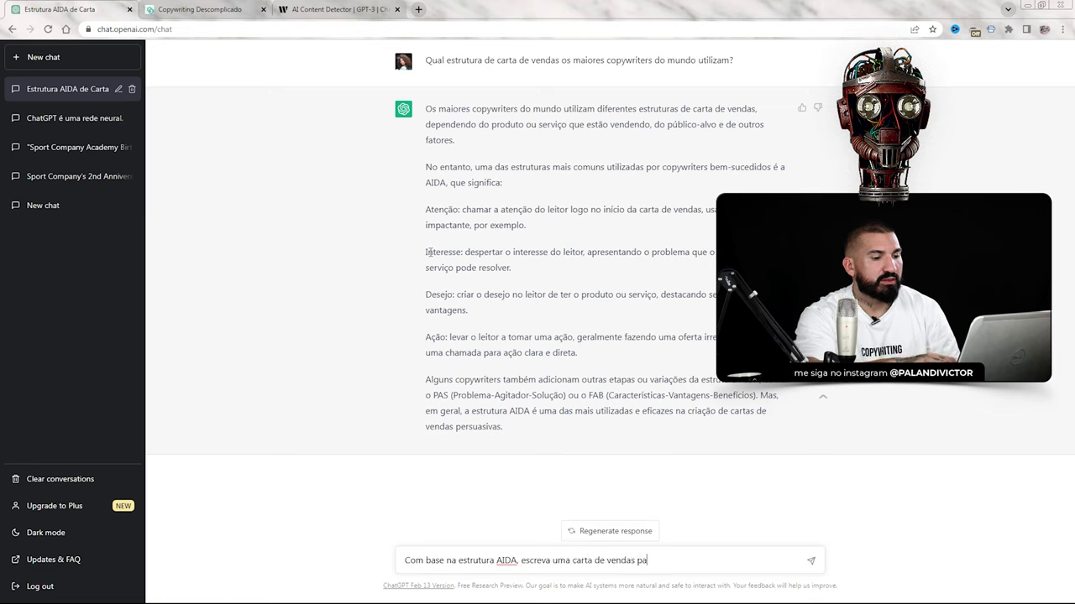
{"action": "type", "text": "ra meu curso de emagrecimento p"}
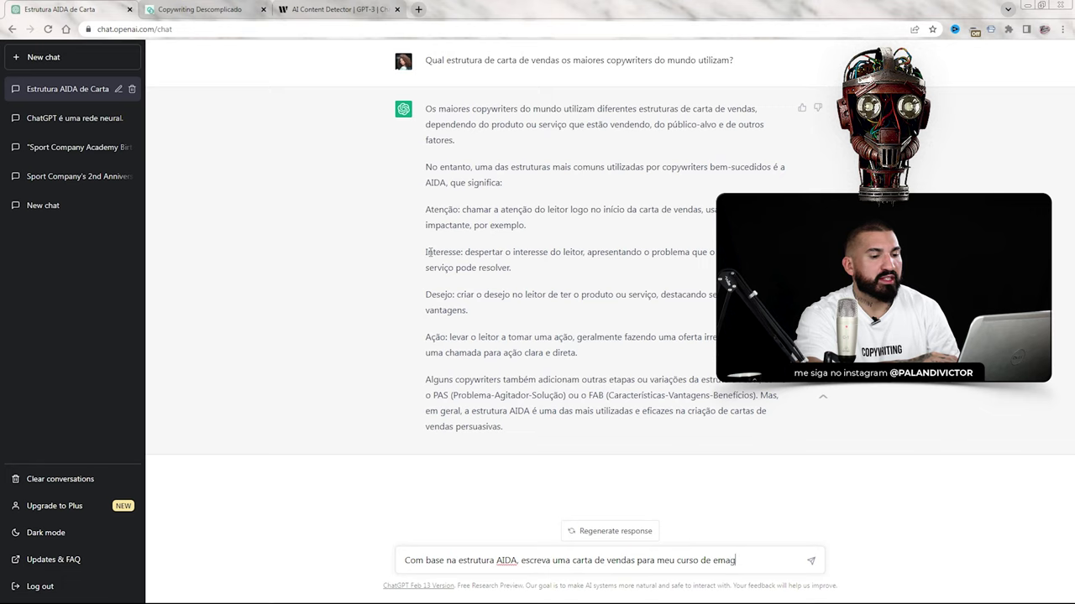
{"action": "type", "text": "ulh"}
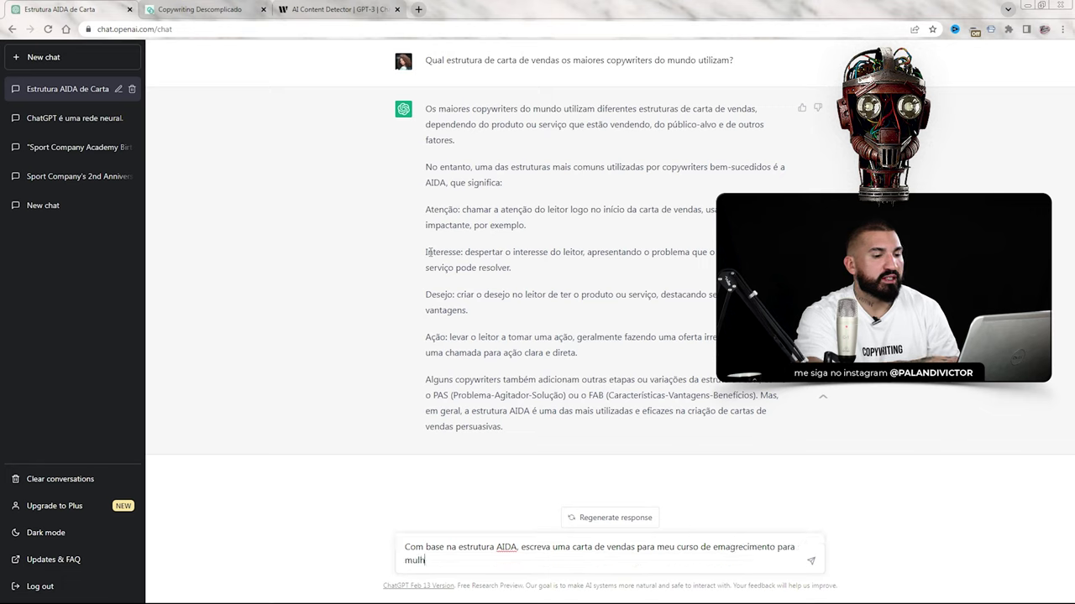
{"action": "type", "text": "eres pós-0g"}
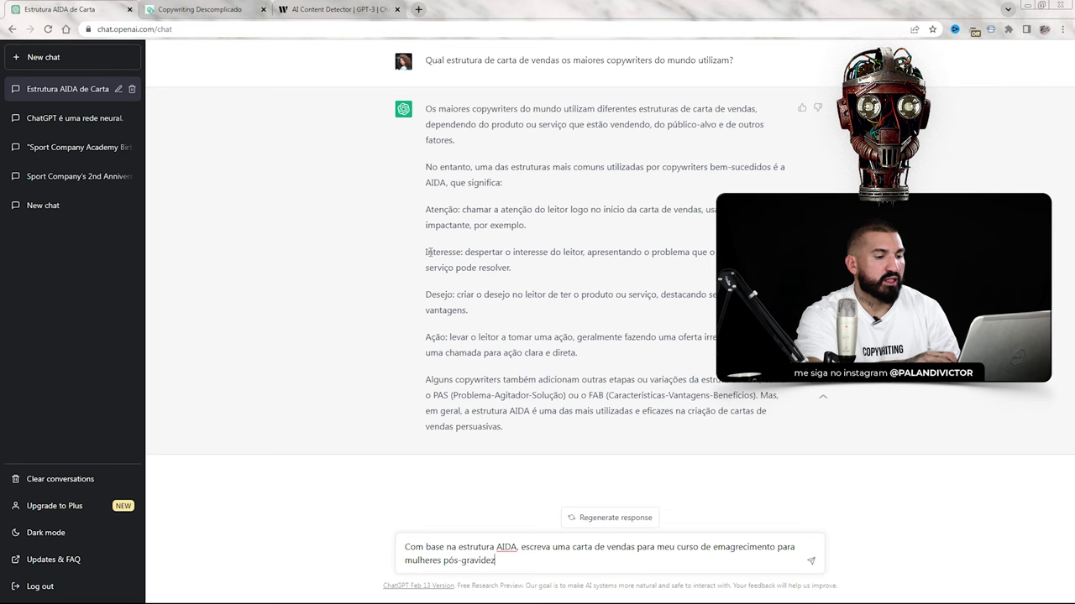
{"action": "key", "text": "Return"}
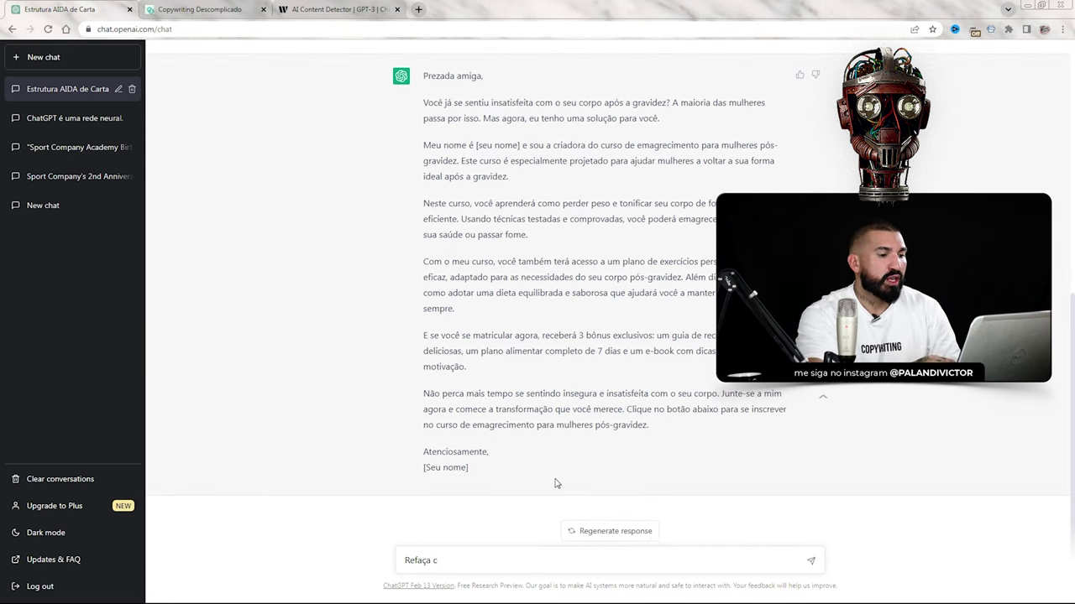
Request a rewrite of the sales letter with the prompt "Refaça aplicando técnicas de copywriting".
{"action": "type", "text": "licando técnicas de copywriting"}
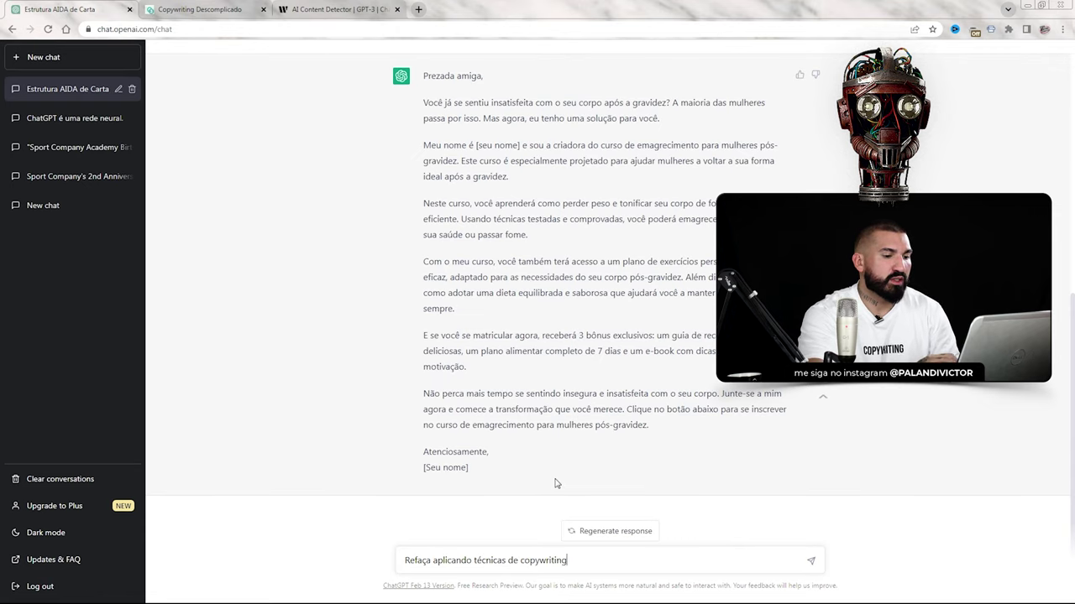
{"action": "key", "text": "Return"}
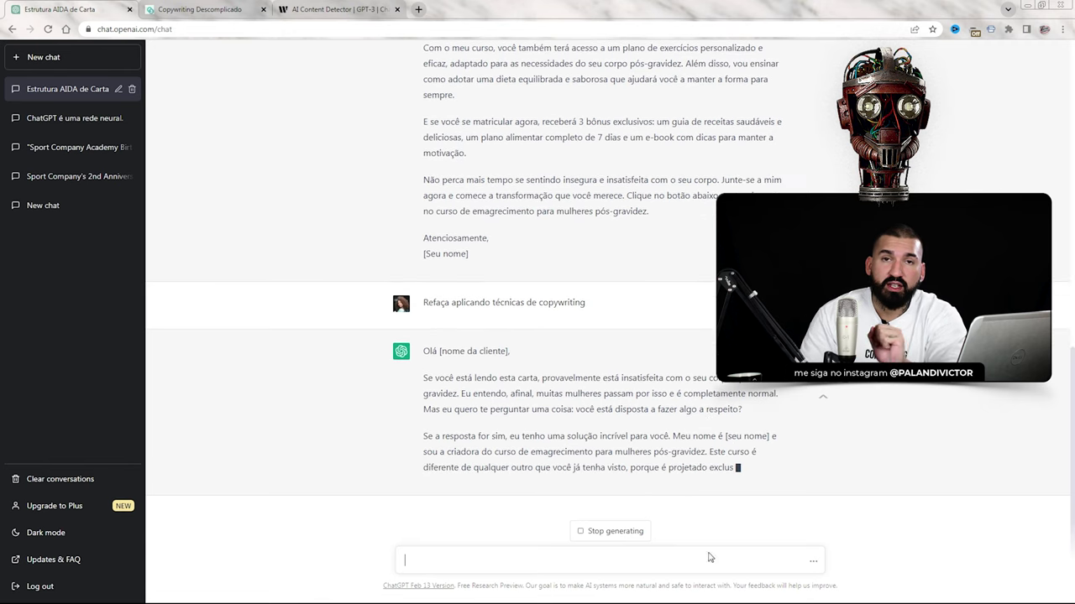
Review the rewritten sales letter from its opening to the closing call to action, comparing it with the earlier version.
{"action": "left_click_drag", "start_coordinate": [426, 391], "coordinate": [777, 388]}
{"action": "left_click", "coordinate": [776, 388]}
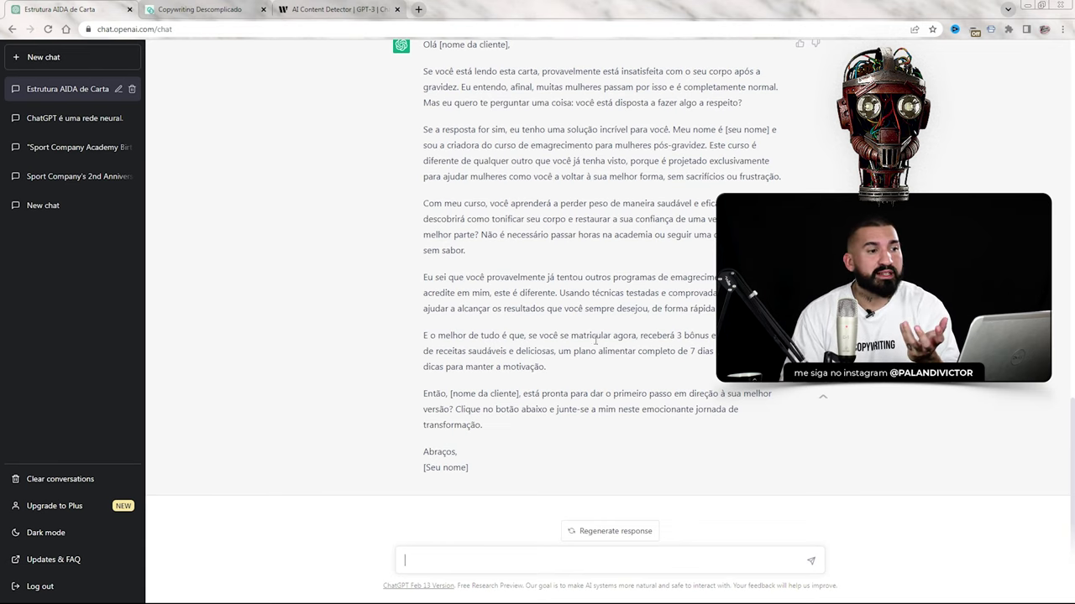
{"action": "scroll", "coordinate": [630, 388], "scroll_direction": "up", "scroll_amount": 5}
{"action": "scroll", "coordinate": [588, 369], "scroll_direction": "down", "scroll_amount": 4}
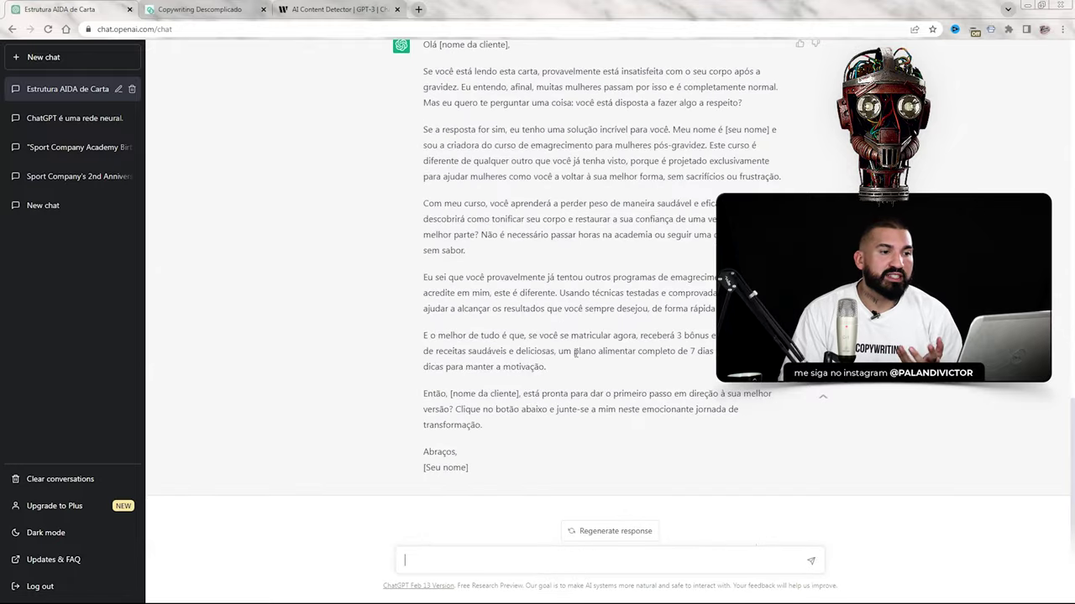
{"action": "scroll", "coordinate": [576, 354], "scroll_direction": "down", "scroll_amount": 2}
{"action": "scroll", "coordinate": [571, 353], "scroll_direction": "up", "scroll_amount": 1}
{"action": "scroll", "coordinate": [563, 352], "scroll_direction": "down", "scroll_amount": 1}
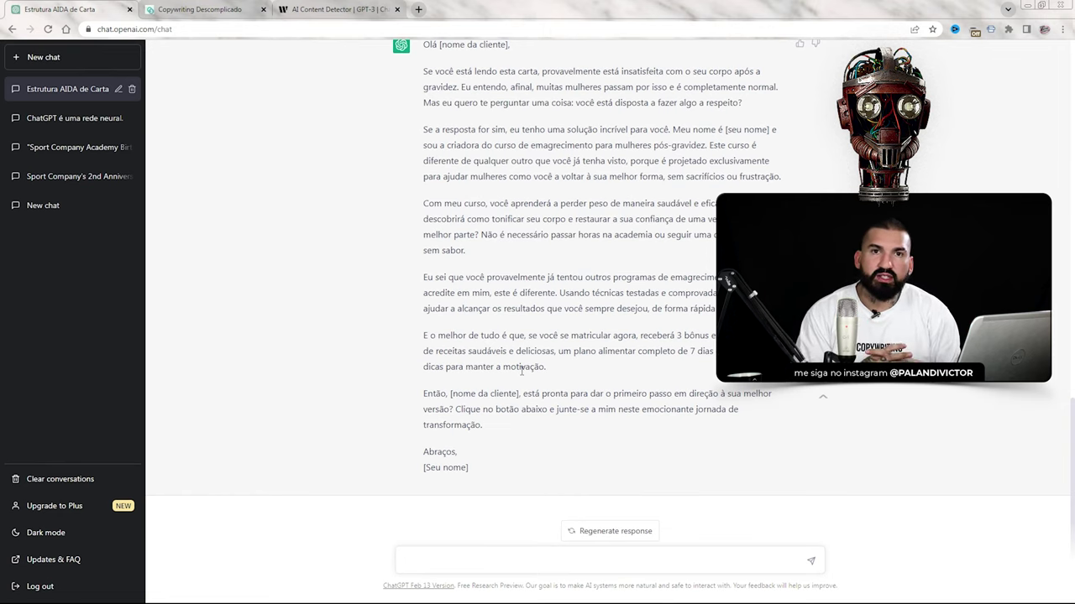
{"action": "scroll", "coordinate": [508, 390], "scroll_direction": "up", "scroll_amount": 1}
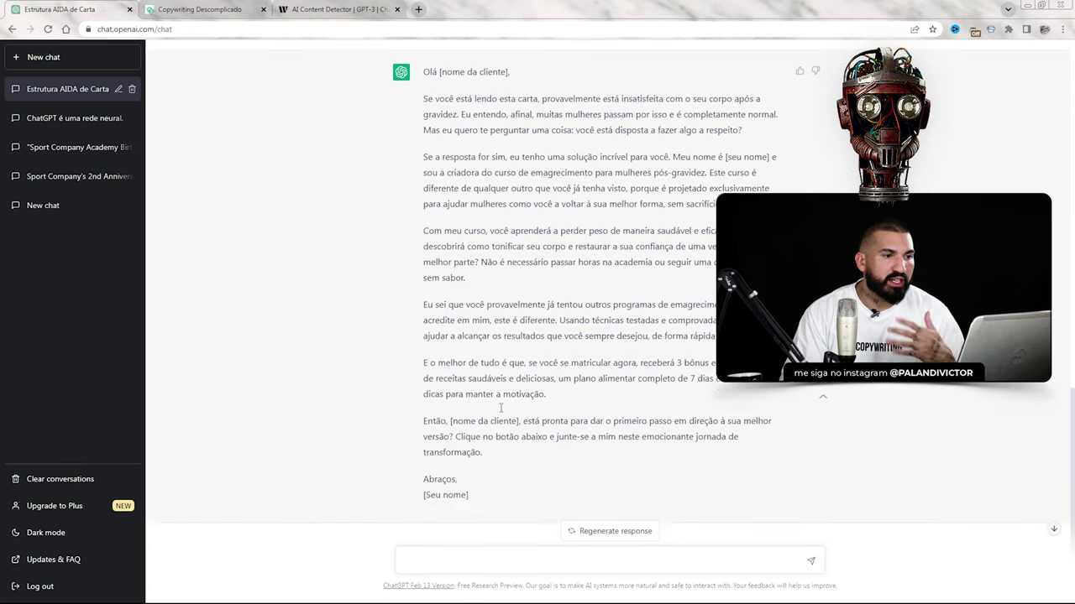
{"action": "scroll", "coordinate": [499, 409], "scroll_direction": "down", "scroll_amount": 1}
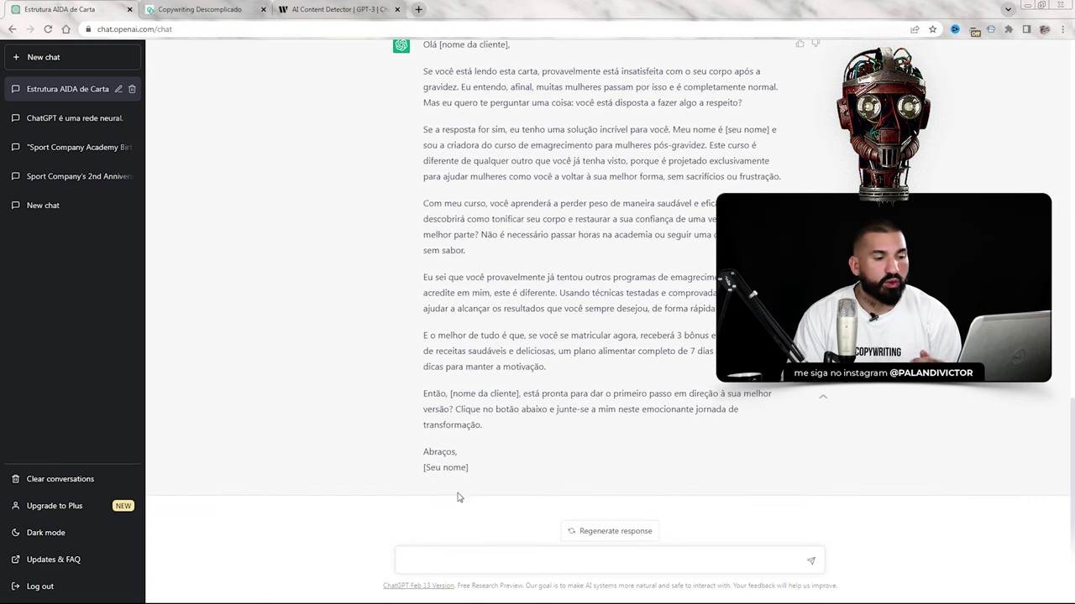
Submit the prompt "Como o Frank Kern escreveria uma carta de vendas para vender um curso de emagrecimento para mulheres pós-gravidez".
{"action": "scroll", "coordinate": [534, 481], "scroll_direction": "up", "scroll_amount": 1}
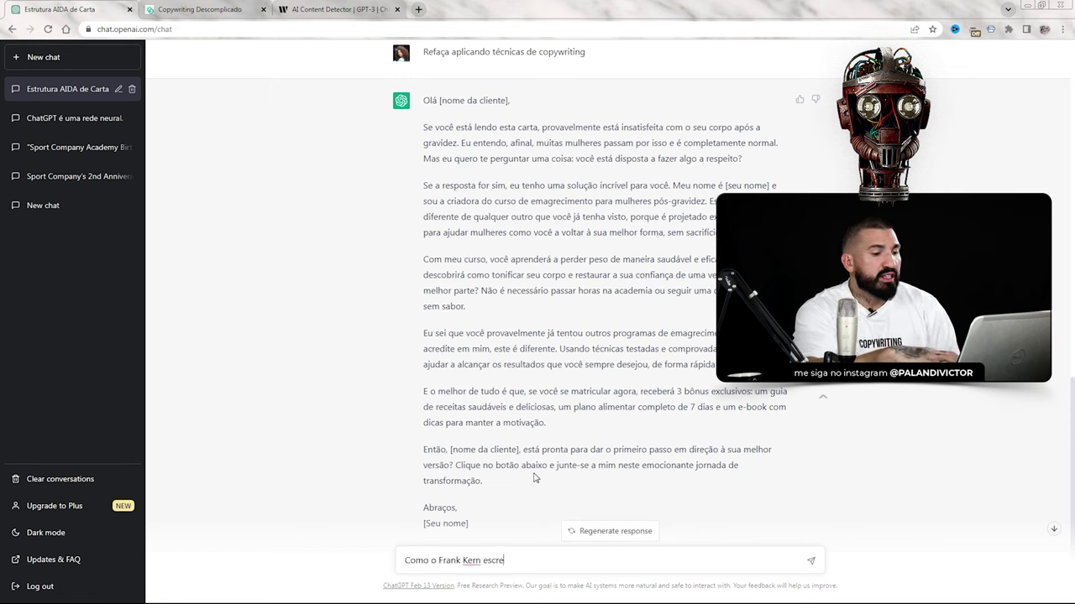
{"action": "type", "text": "ia uma carta d"}
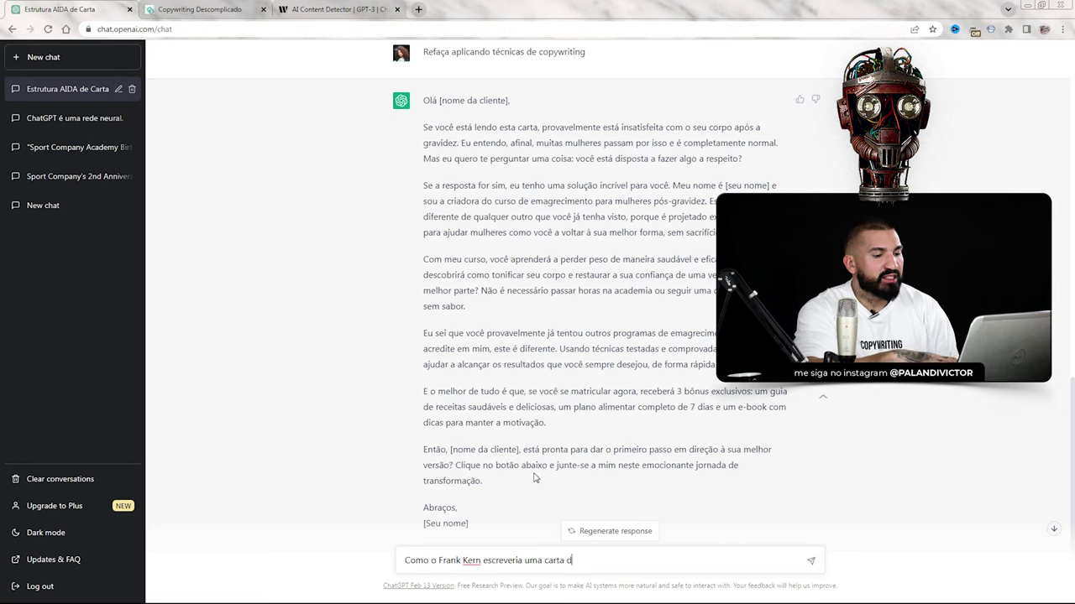
{"action": "type", "text": "nder um curso de me"}
{"action": "key", "text": "BackSpace"}
{"action": "key", "text": "BackSpace"}
{"action": "type", "text": "emagrecimento par"}
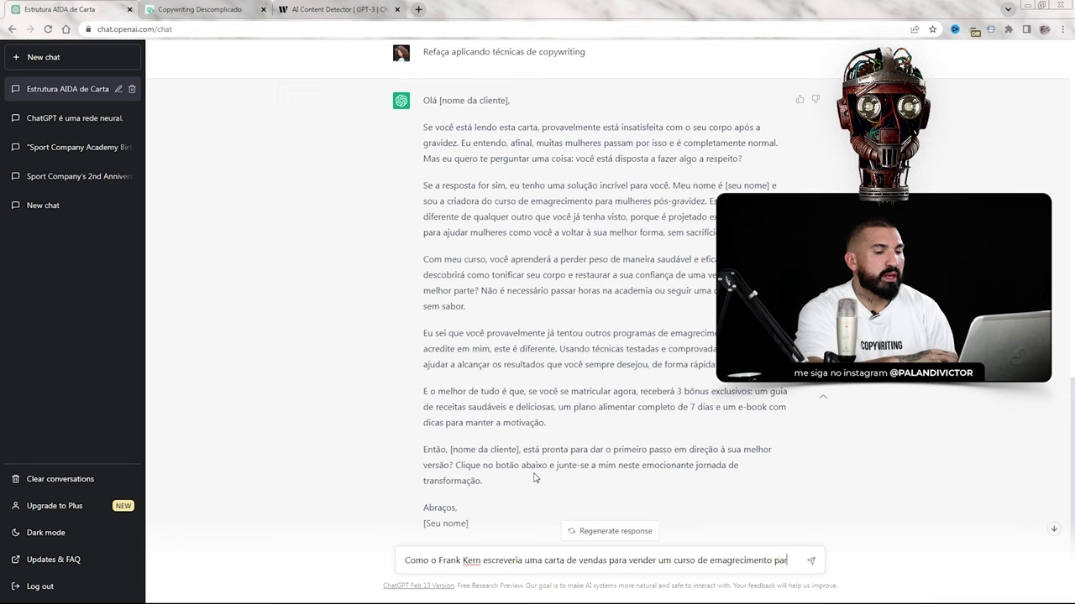
{"action": "type", "text": "lheres pós-gravidez"}
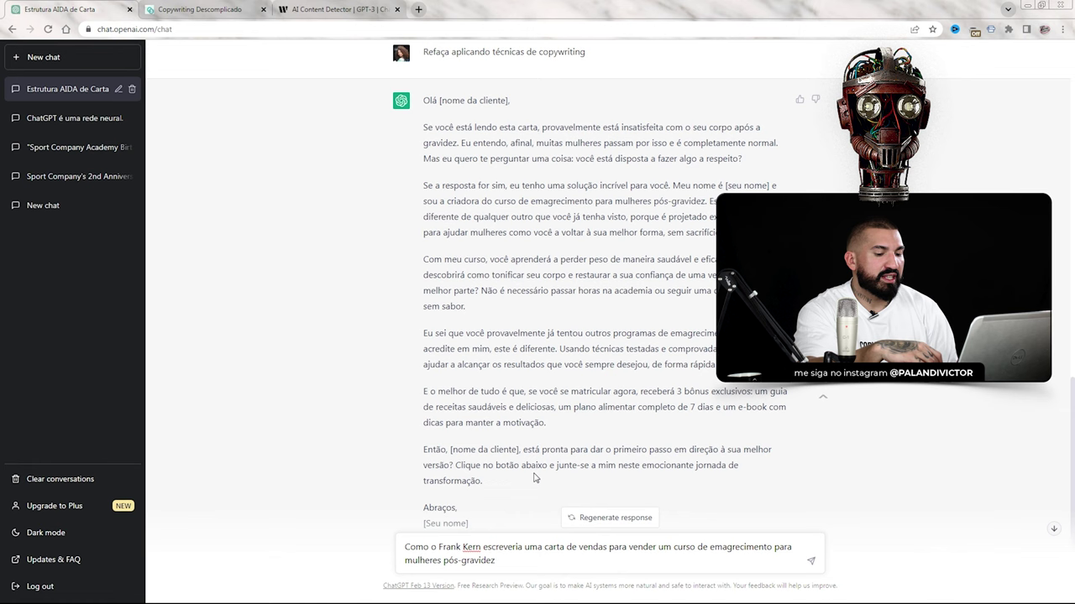
{"action": "key", "text": "Return"}
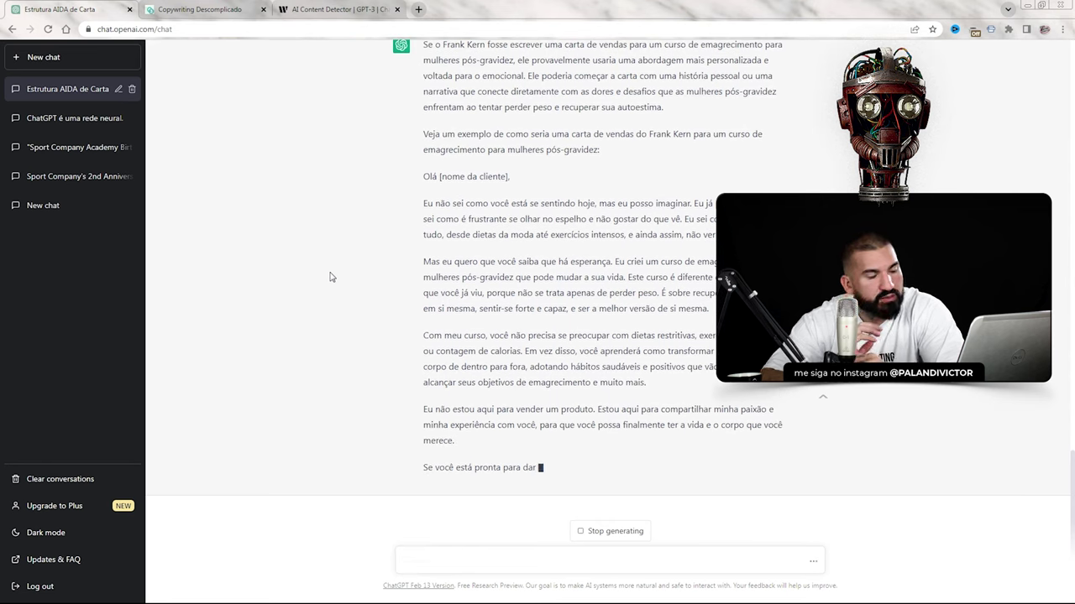
Examine the Frank Kern-style sales letter from its empathetic opening to its closing, comparing it with the earlier letters in the conversation.
{"action": "left_click_drag", "start_coordinate": [333, 187], "coordinate": [592, 237]}
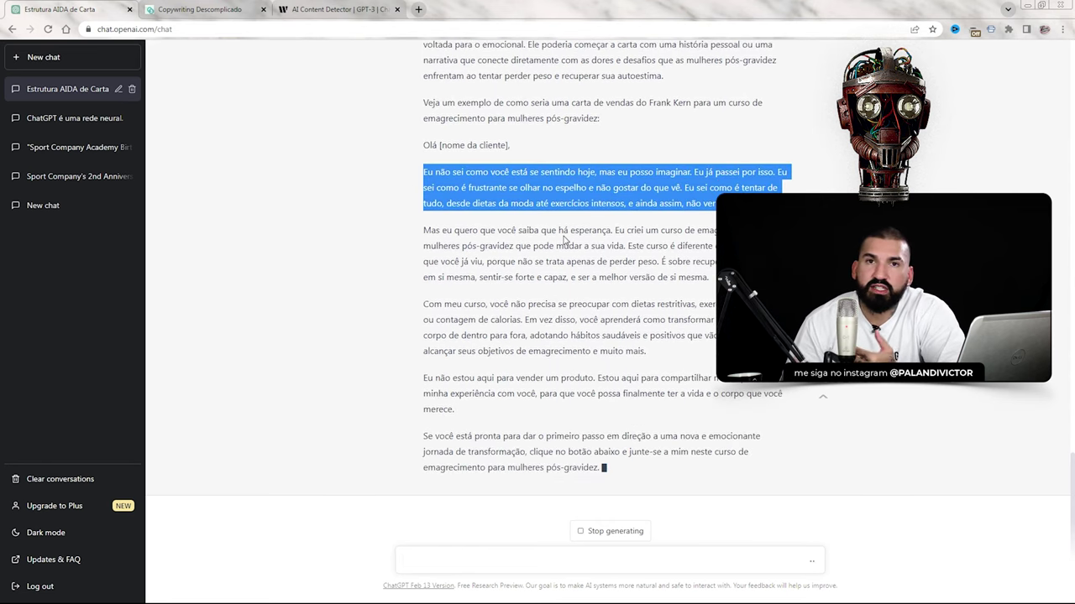
{"action": "left_click_drag", "start_coordinate": [424, 452], "coordinate": [481, 502]}
{"action": "left_click", "coordinate": [607, 441]}
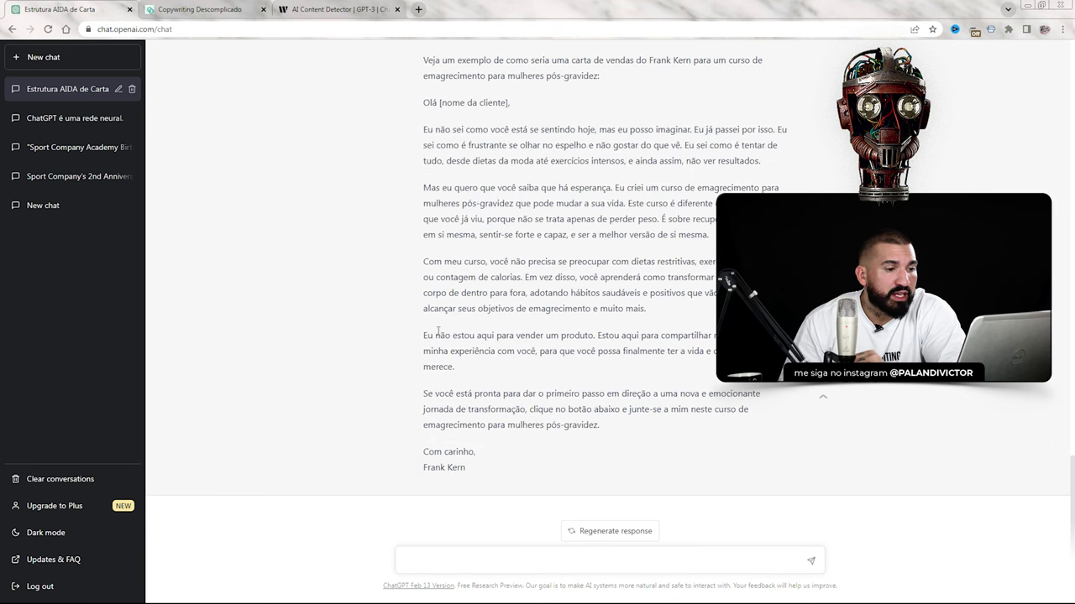
{"action": "scroll", "coordinate": [431, 336], "scroll_direction": "up", "scroll_amount": 1}
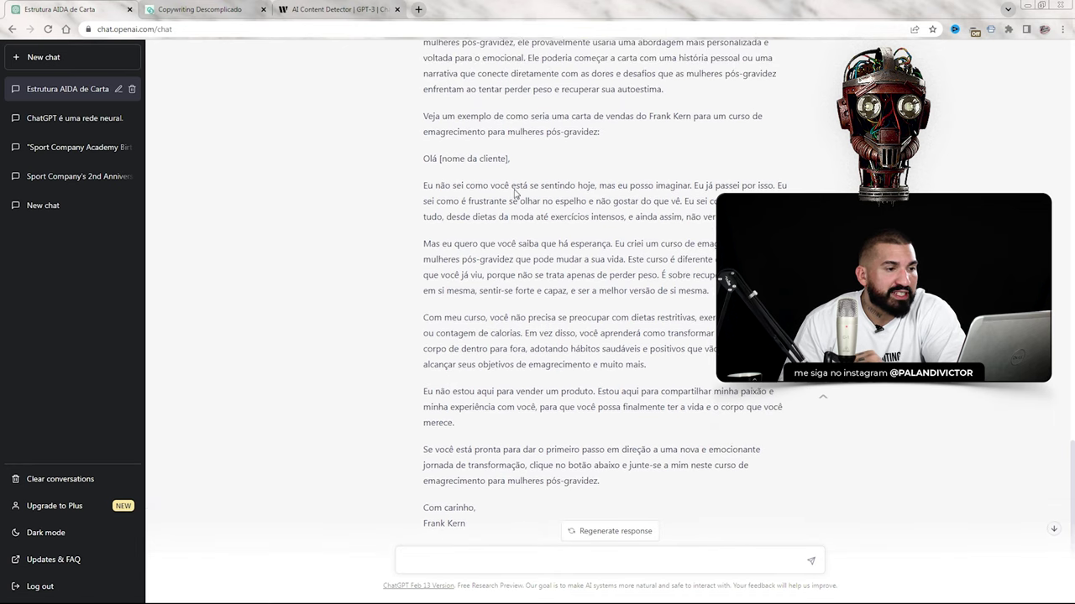
{"action": "scroll", "coordinate": [460, 247], "scroll_direction": "up", "scroll_amount": 20}
{"action": "scroll", "coordinate": [694, 347], "scroll_direction": "up", "scroll_amount": 5}
{"action": "scroll", "coordinate": [544, 405], "scroll_direction": "down", "scroll_amount": 15}
{"action": "scroll", "coordinate": [546, 403], "scroll_direction": "down", "scroll_amount": 2}
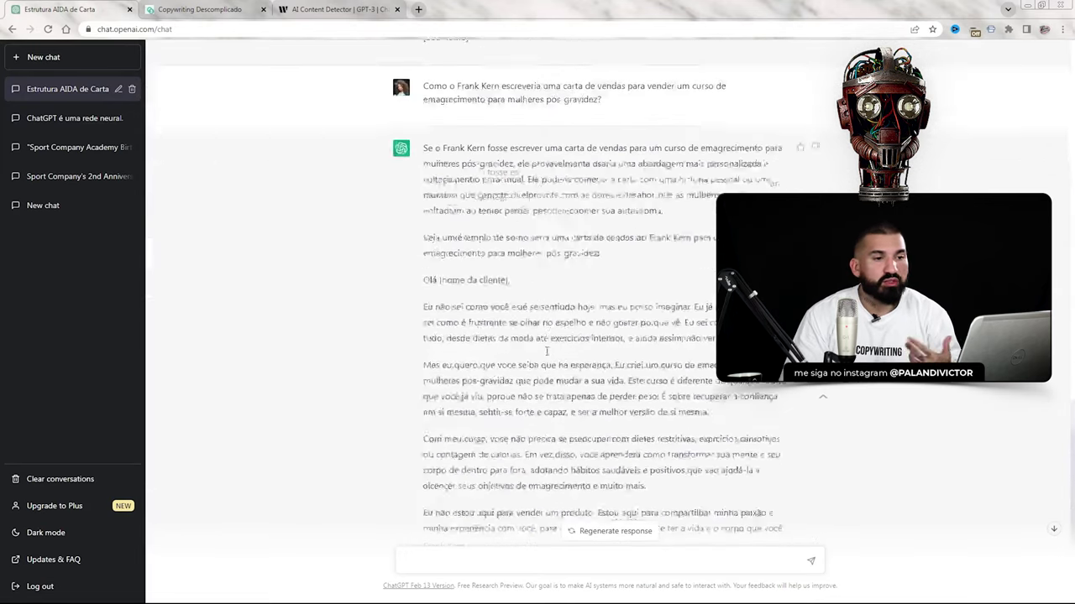
{"action": "scroll", "coordinate": [546, 359], "scroll_direction": "down", "scroll_amount": 5}
Submit the prompt "O que não pode faltar de argumento para vender um curso de emagrecimento para mulheres pós-gravidez?".
{"action": "left_click", "coordinate": [443, 565]}
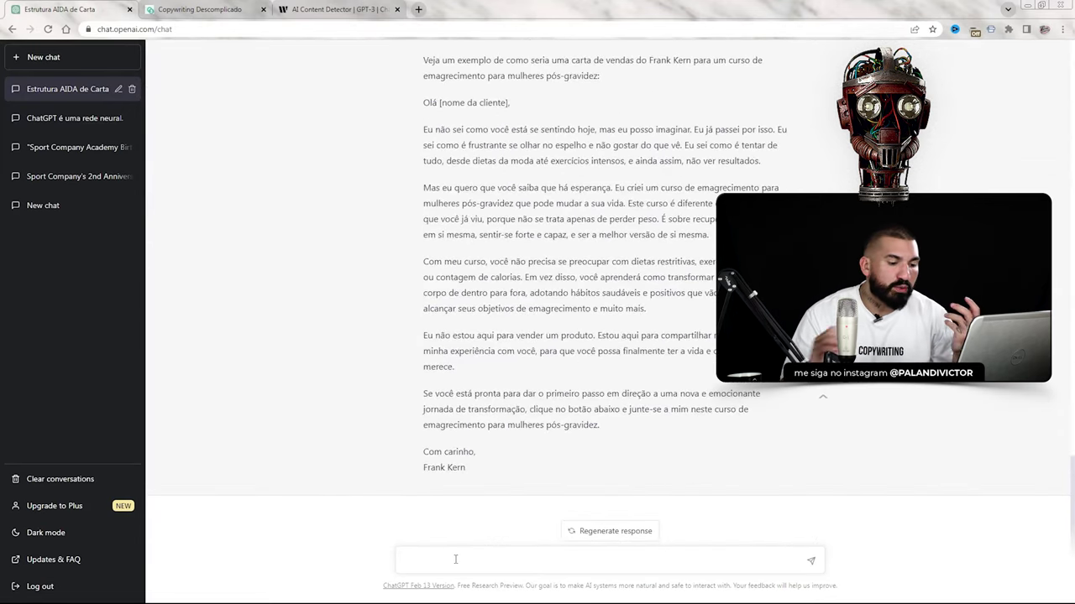
{"action": "type", "text": "O que não "}
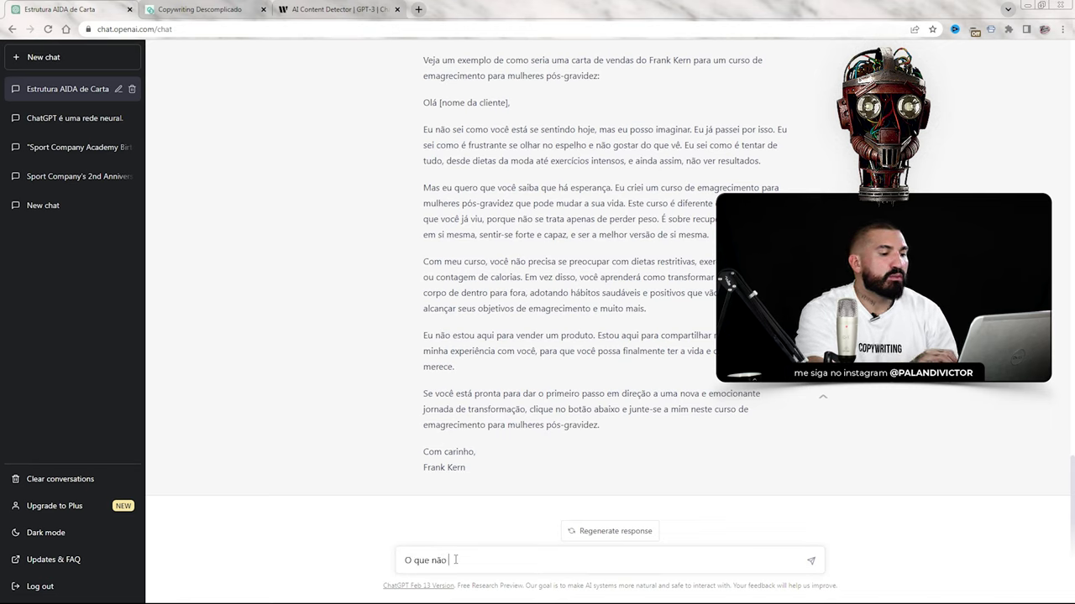
{"action": "type", "text": "pode falt"}
{"action": "type", "text": "ar de argumen"}
{"action": "key", "text": "BackSpace"}
{"action": "type", "text": "de argumento p"}
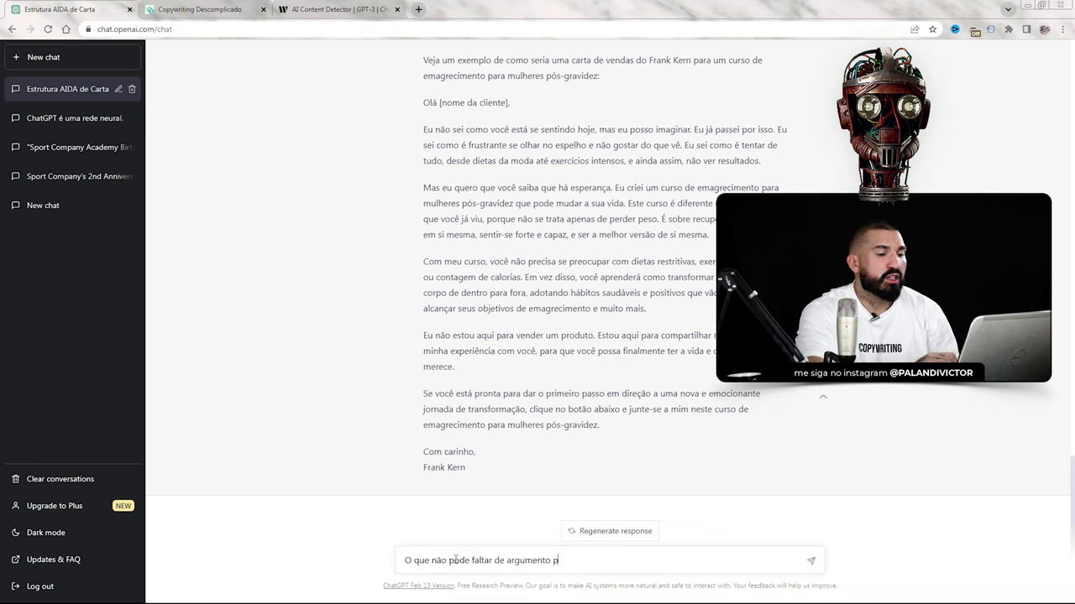
{"action": "type", "text": "ara vender um curso "}
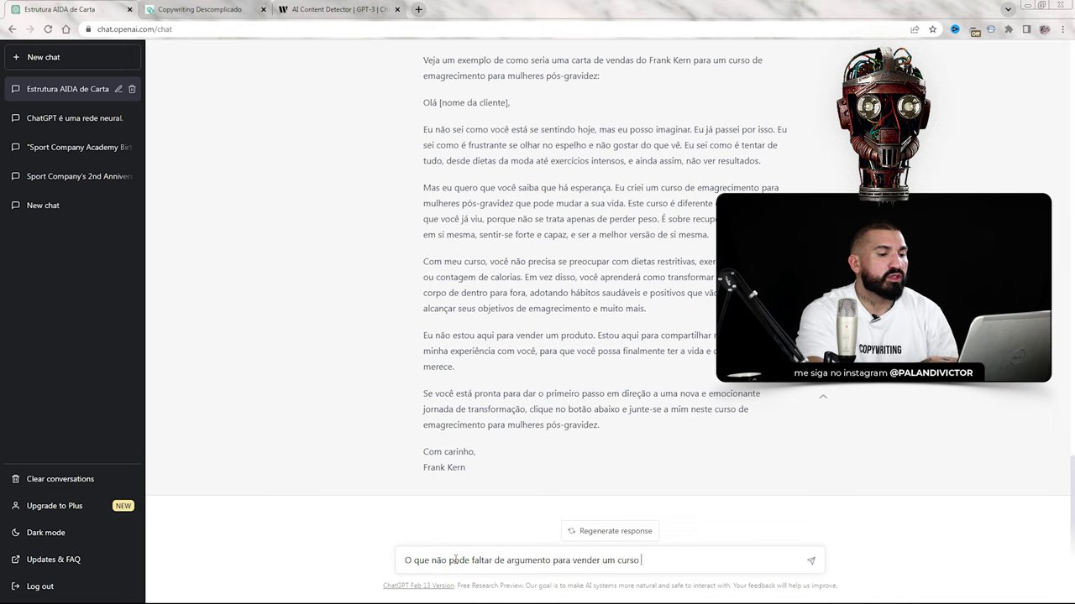
{"action": "type", "text": "de emagrecimento par"}
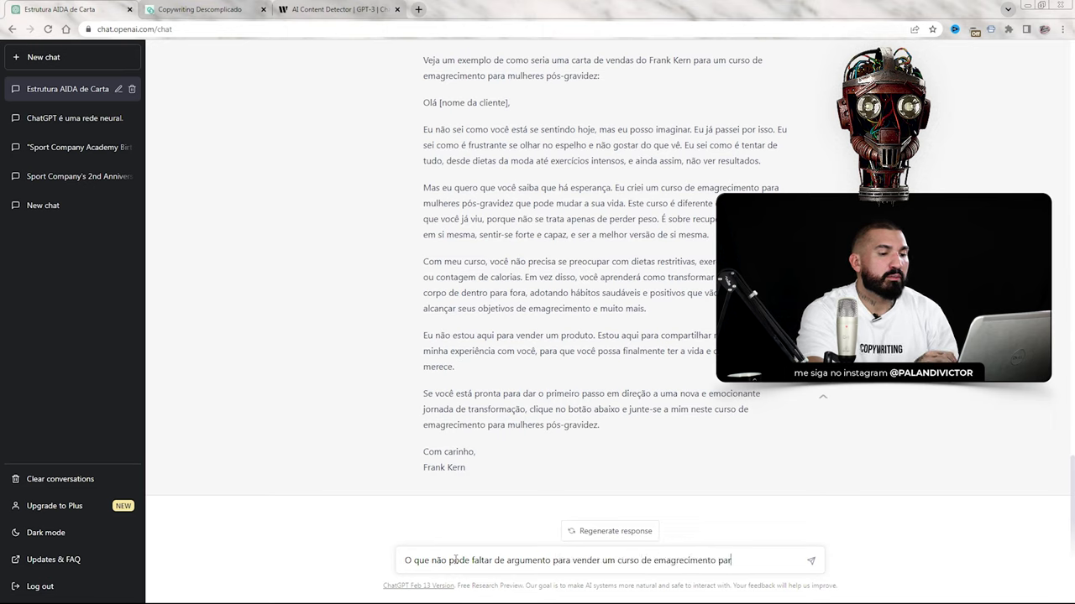
{"action": "type", "text": "a mulheres pós-gravidez?"}
{"action": "key", "text": "Return"}
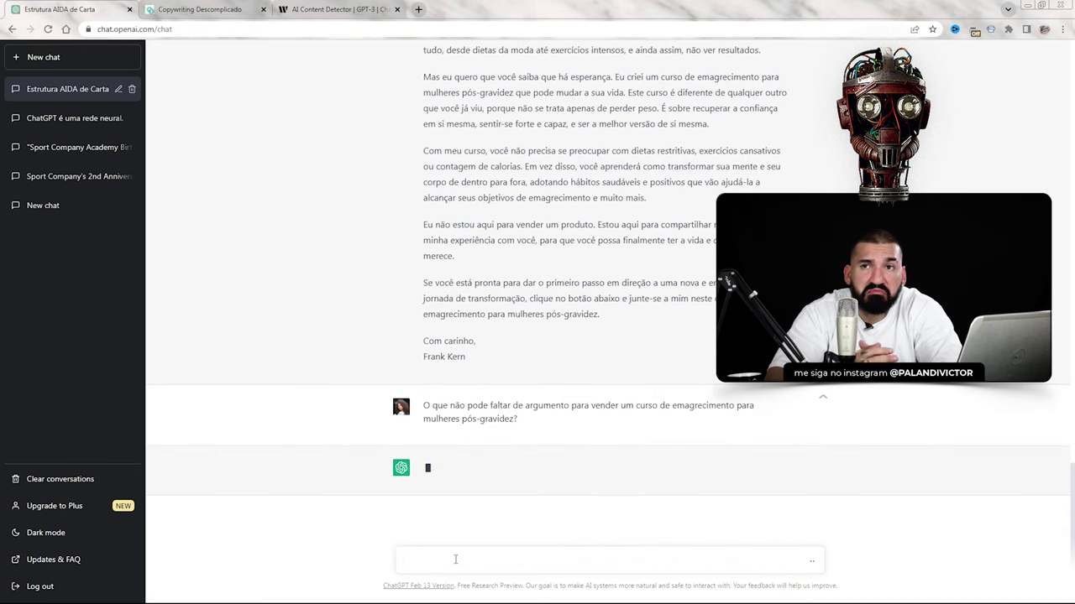